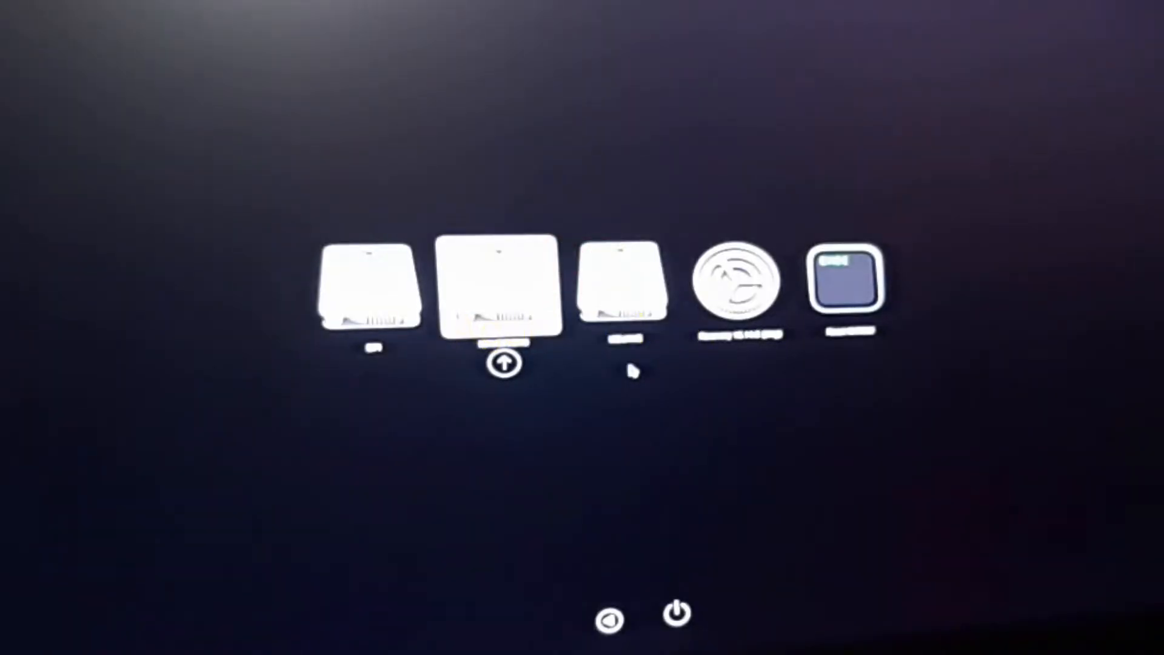
# Examine the drive, recovery and reset entries offered in the boot picker, moving the selection across them.
pyautogui.press('Left')
pyautogui.press('Right')
pyautogui.press('Right')
pyautogui.press('Right')
pyautogui.press('Right')
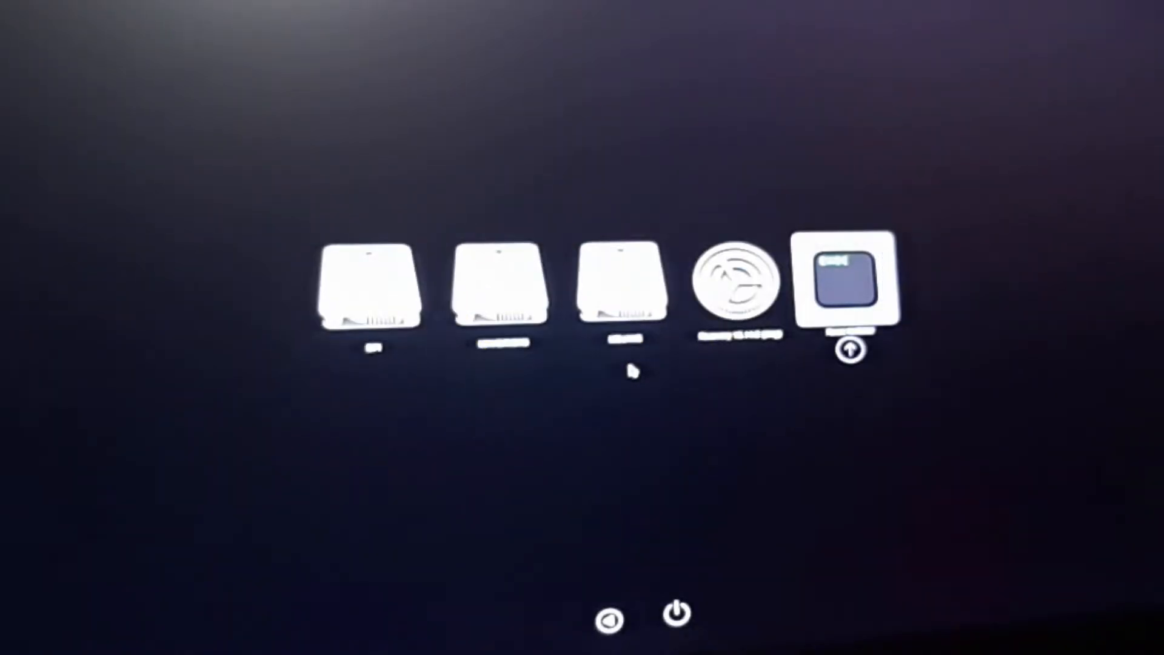
pyautogui.press('Left')
pyautogui.press('Left')
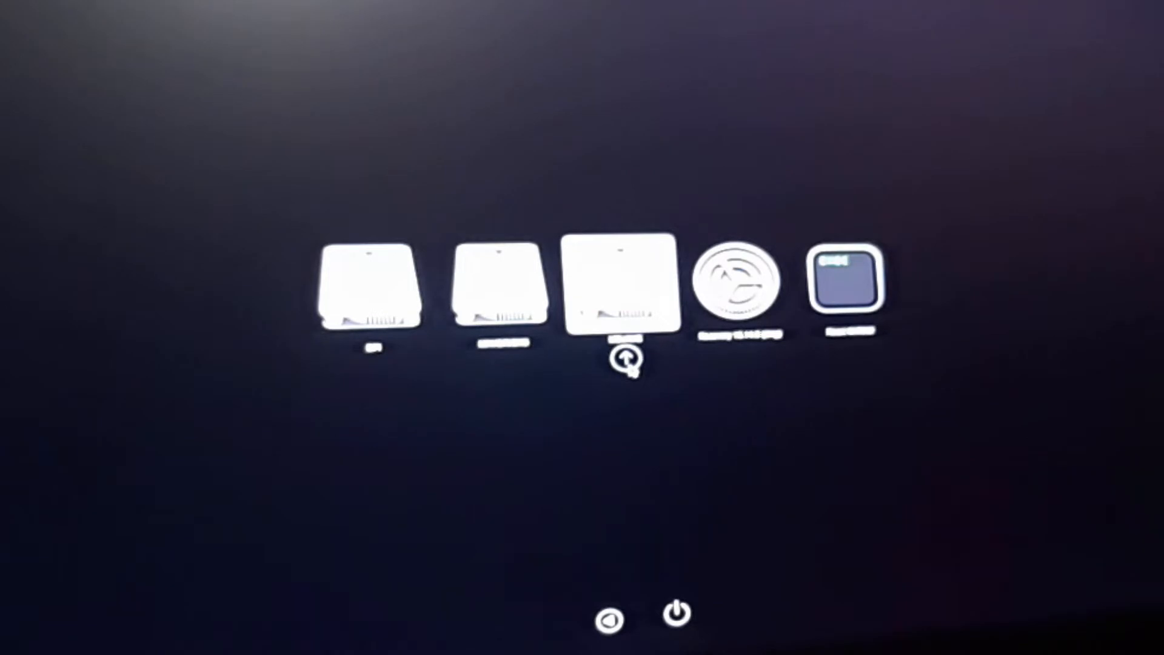
pyautogui.press('Left')
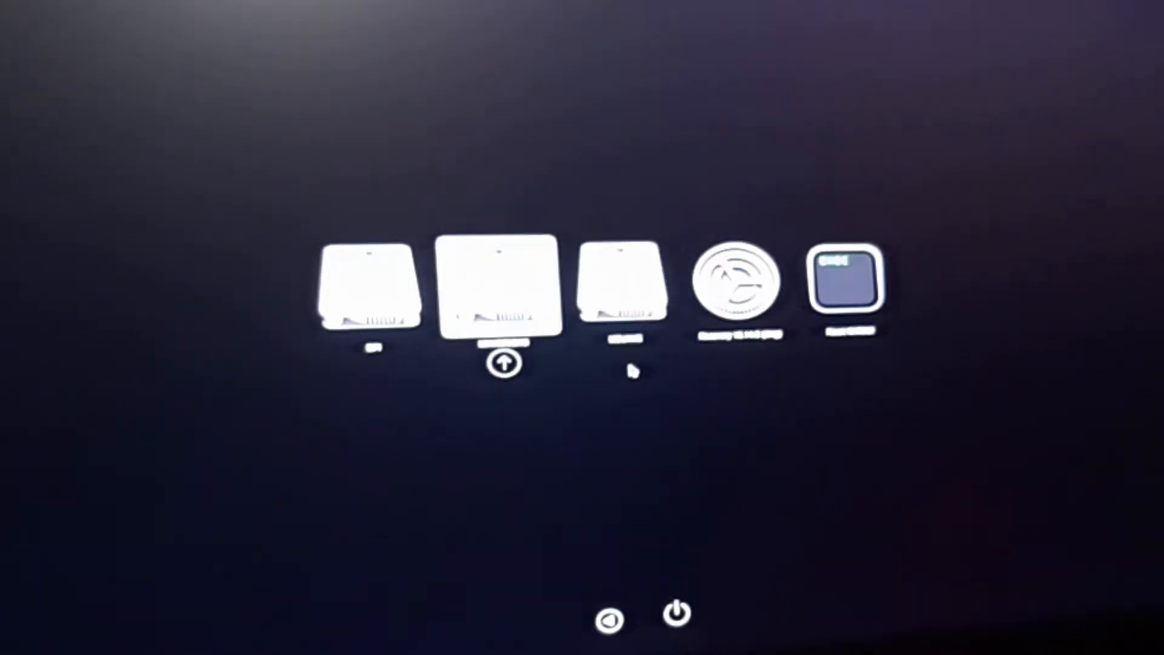
pyautogui.press('Right')
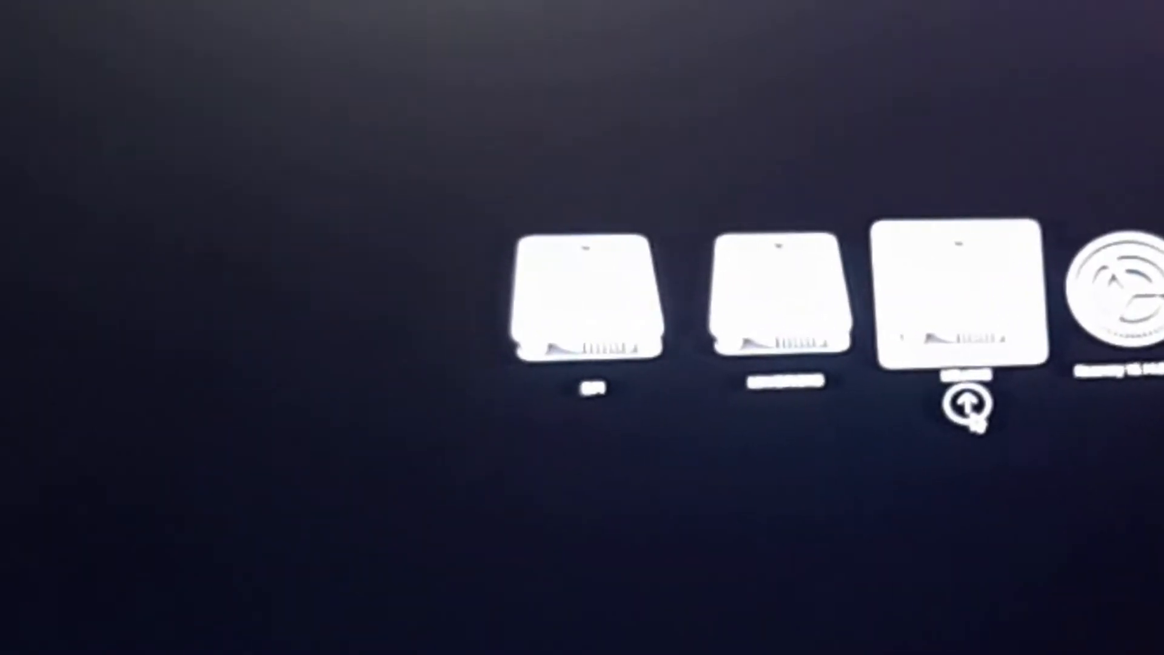
pyautogui.press('Left')
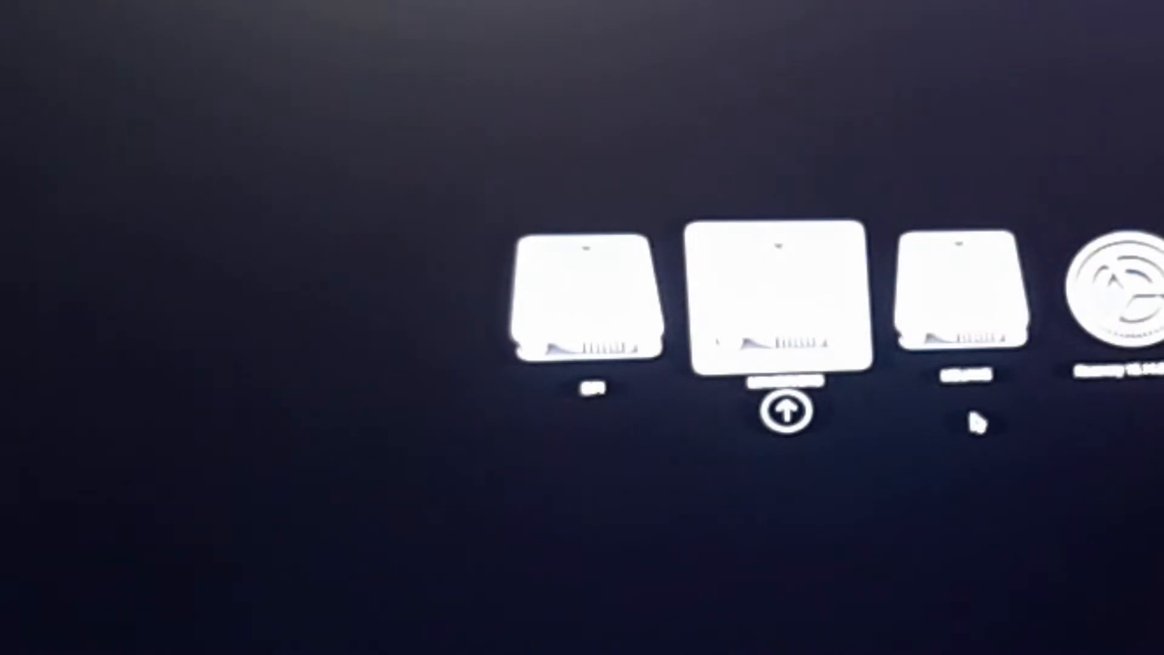
pyautogui.press('Right')
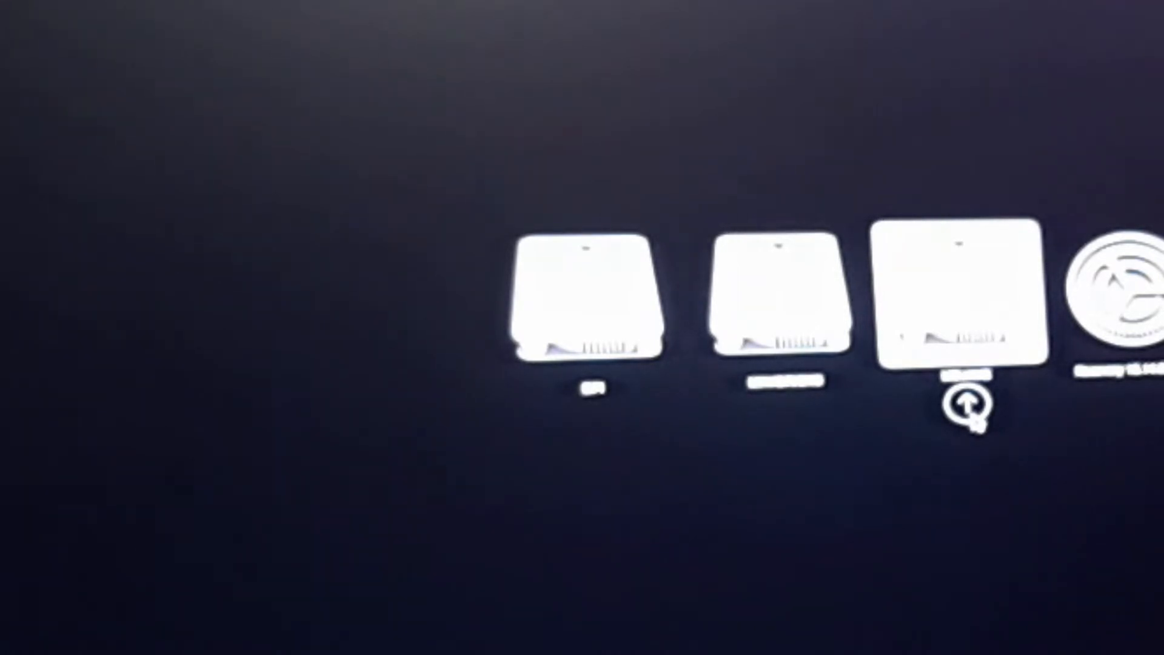
pyautogui.press('Left')
pyautogui.press('Left')
pyautogui.press('Right')
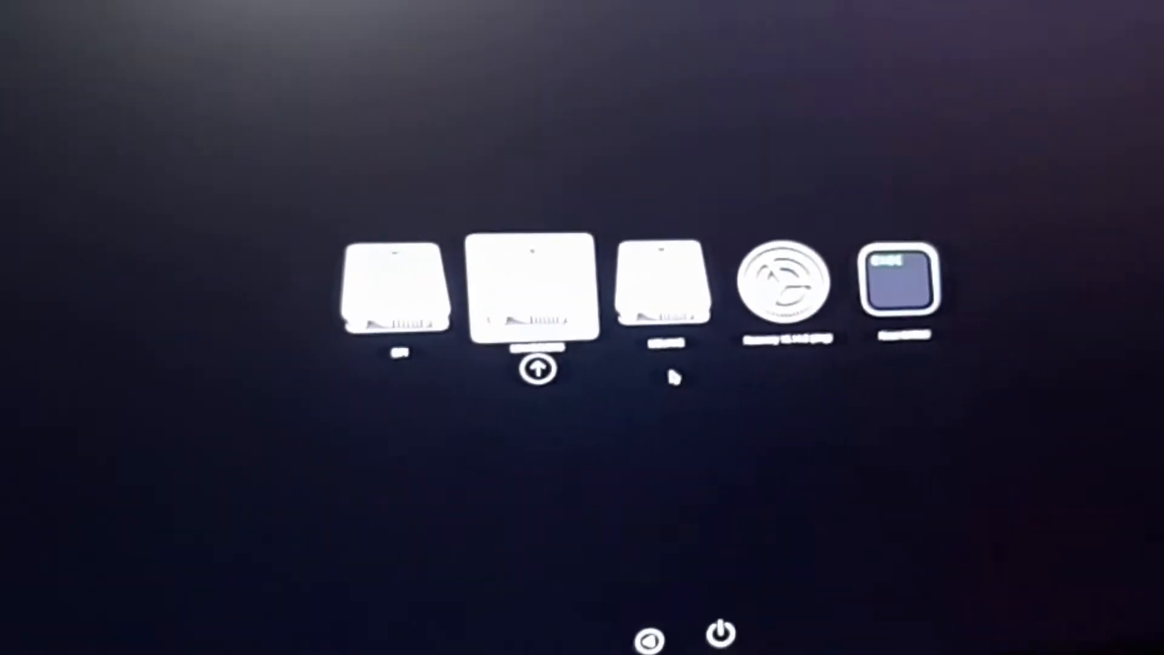
pyautogui.press('Left')
pyautogui.press('Right')
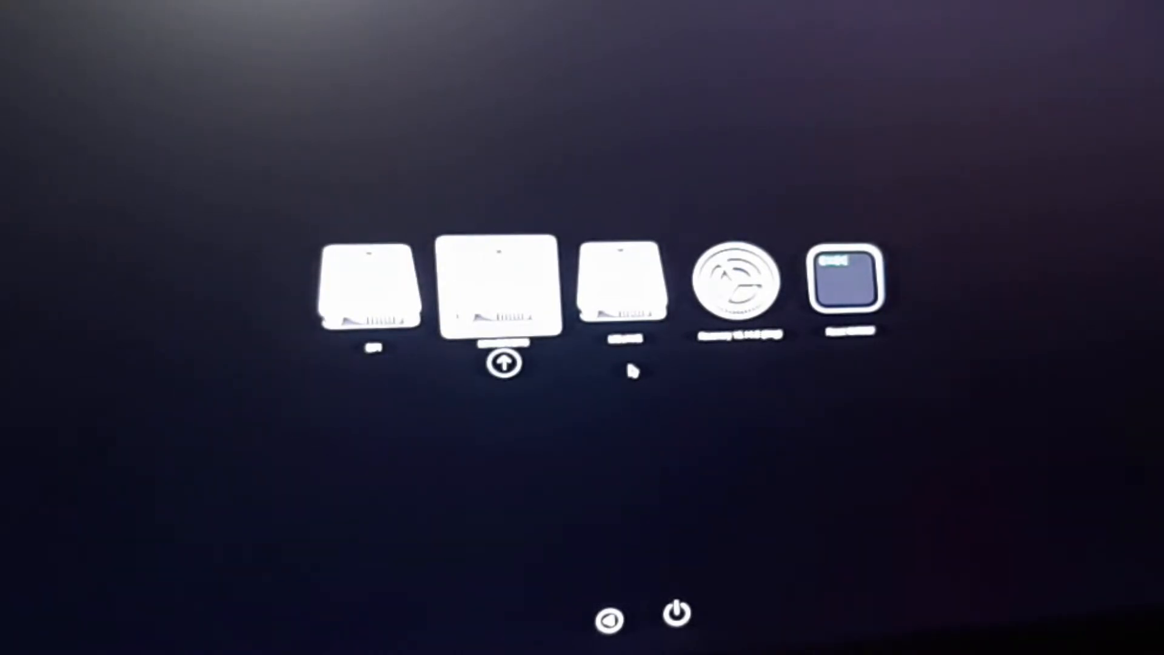
pyautogui.press('Right')
pyautogui.press('Left')
pyautogui.press('Left')
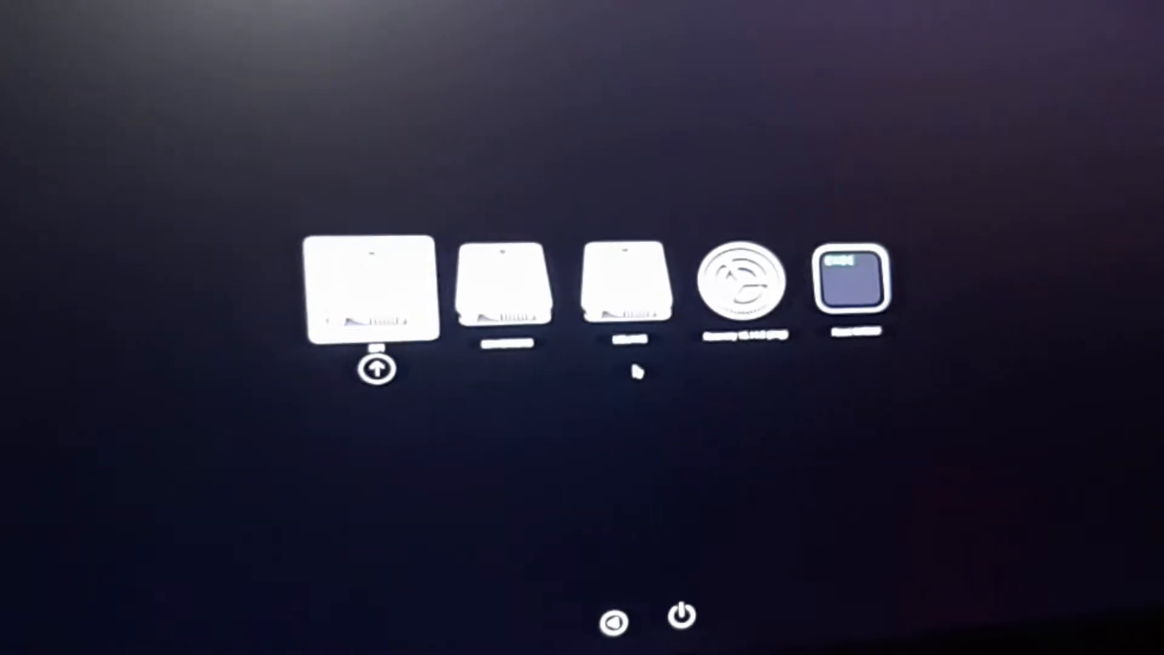
pyautogui.press('Left')
pyautogui.press('Right')
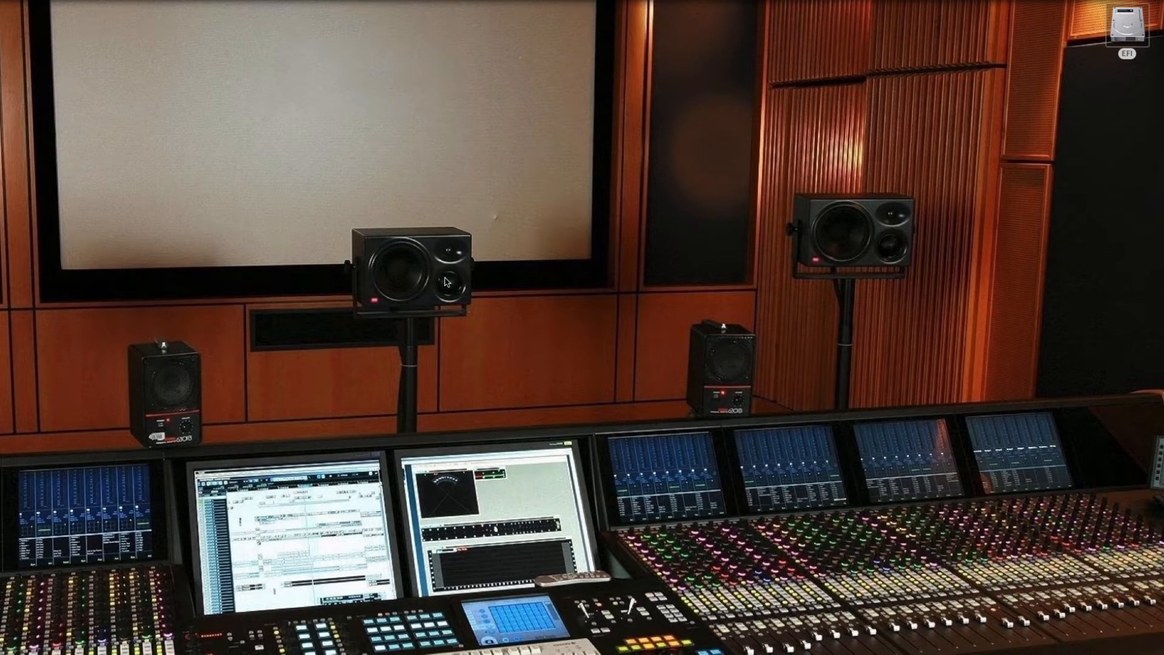
# Open the EFI drive, expand its EFI and OC folders, and select config.plist.
pyautogui.doubleClick(1126, 32)
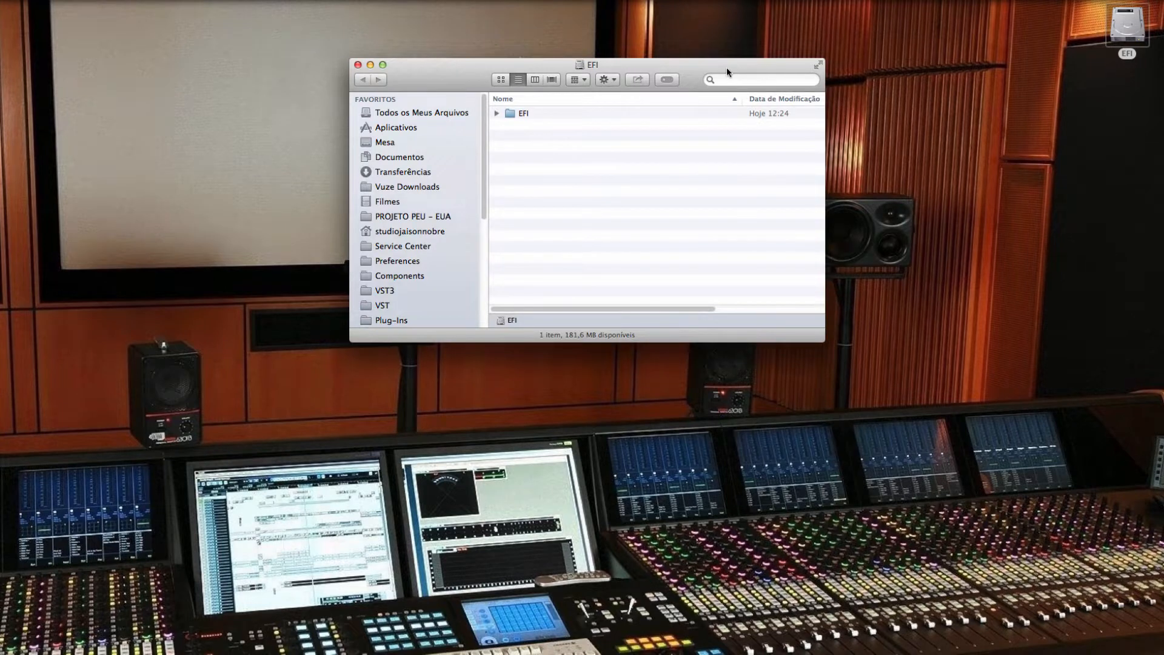
pyautogui.moveTo(726, 70); pyautogui.dragTo(579, 99)
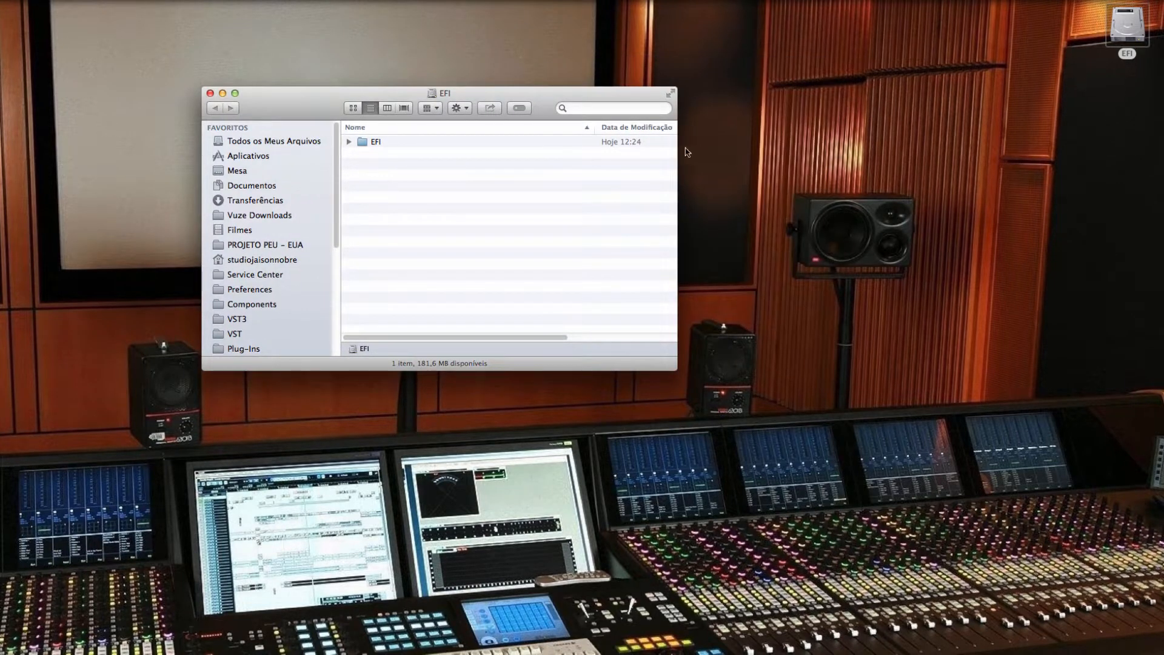
pyautogui.moveTo(466, 98); pyautogui.dragTo(391, 95)
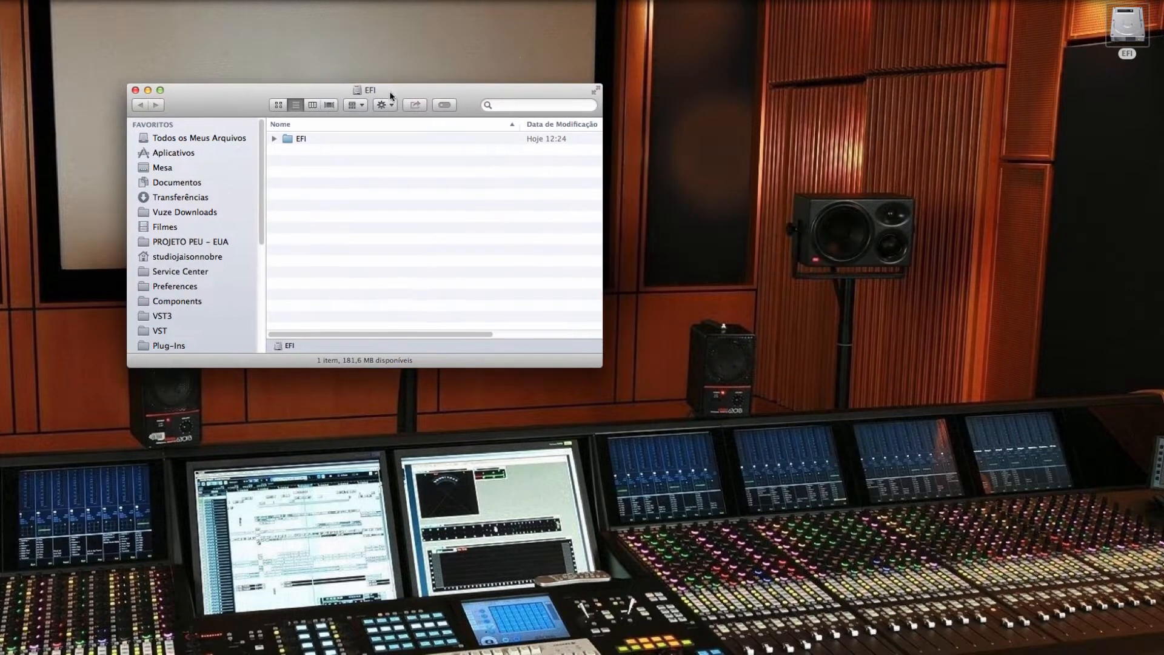
pyautogui.click(274, 138)
pyautogui.click(287, 172)
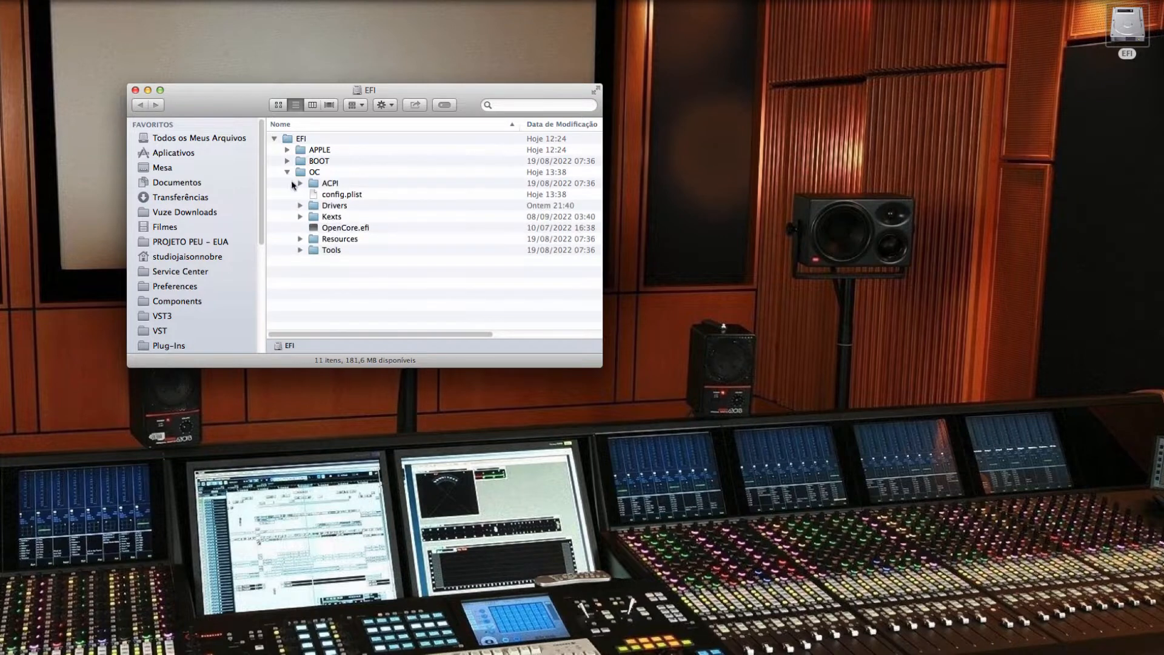
pyautogui.click(359, 194)
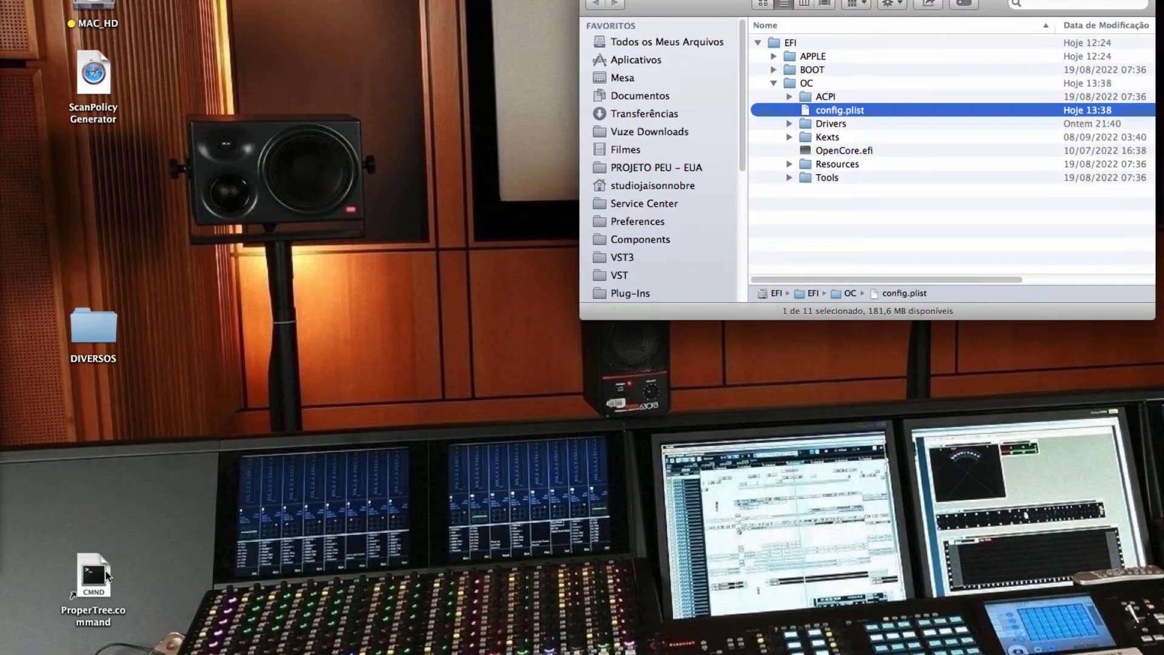
# Launch ProperTree and open the config.plist from the EFI drive's OC folder in it.
pyautogui.moveTo(879, 1); pyautogui.dragTo(1094, 0)
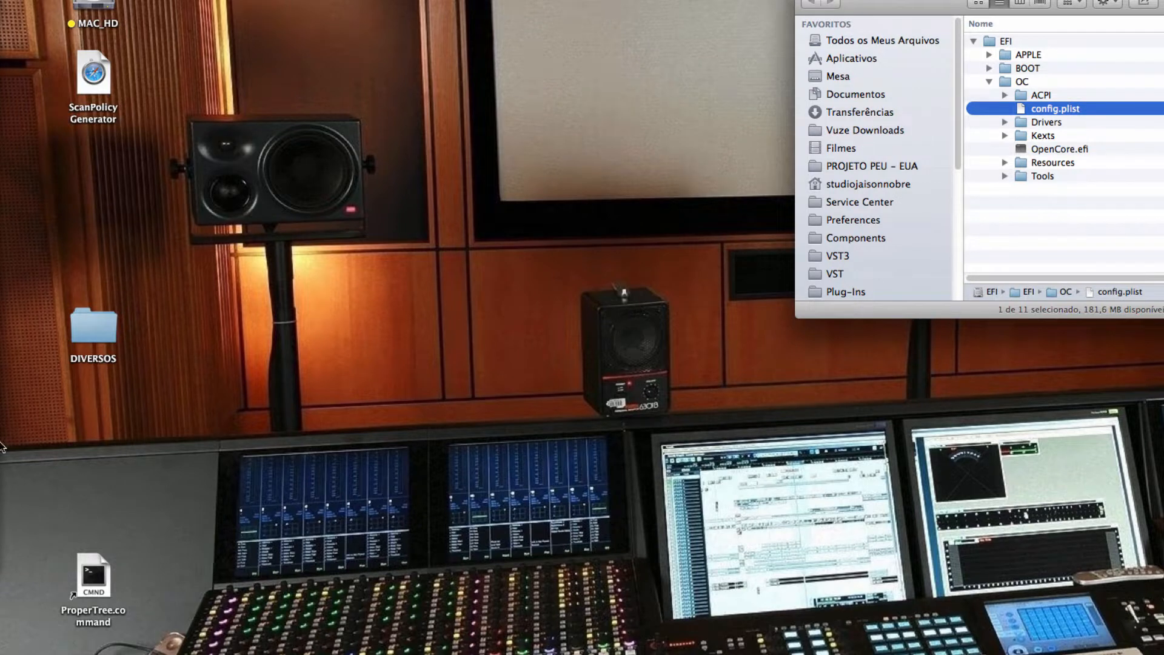
pyautogui.moveTo(3, 446)
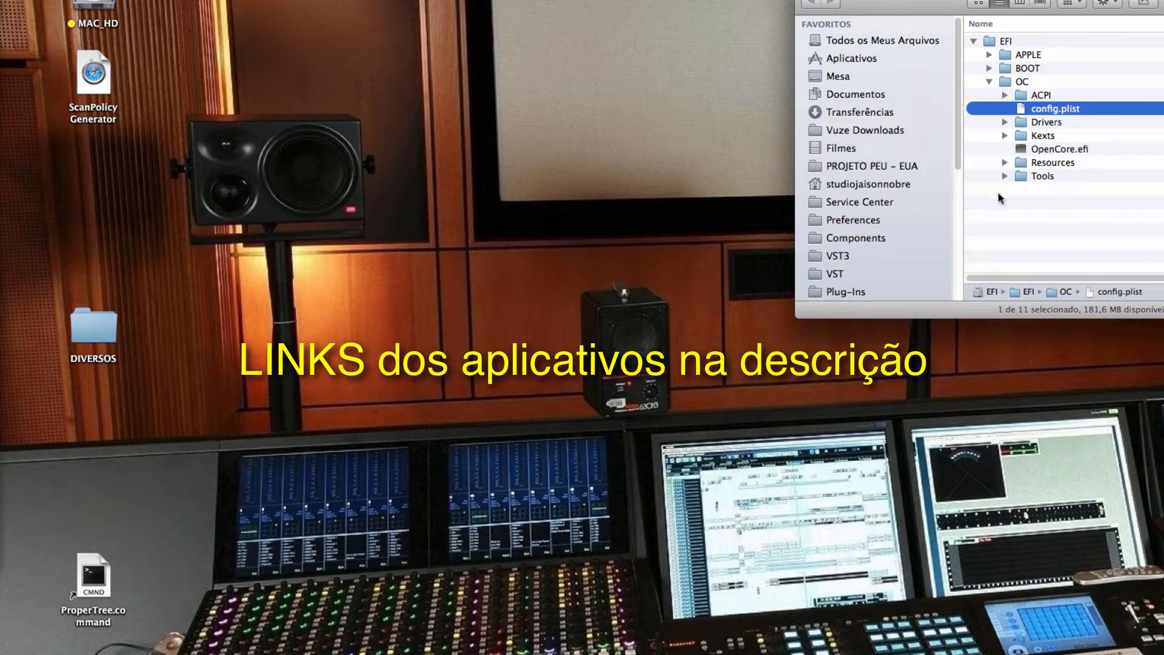
pyautogui.click(97, 576)
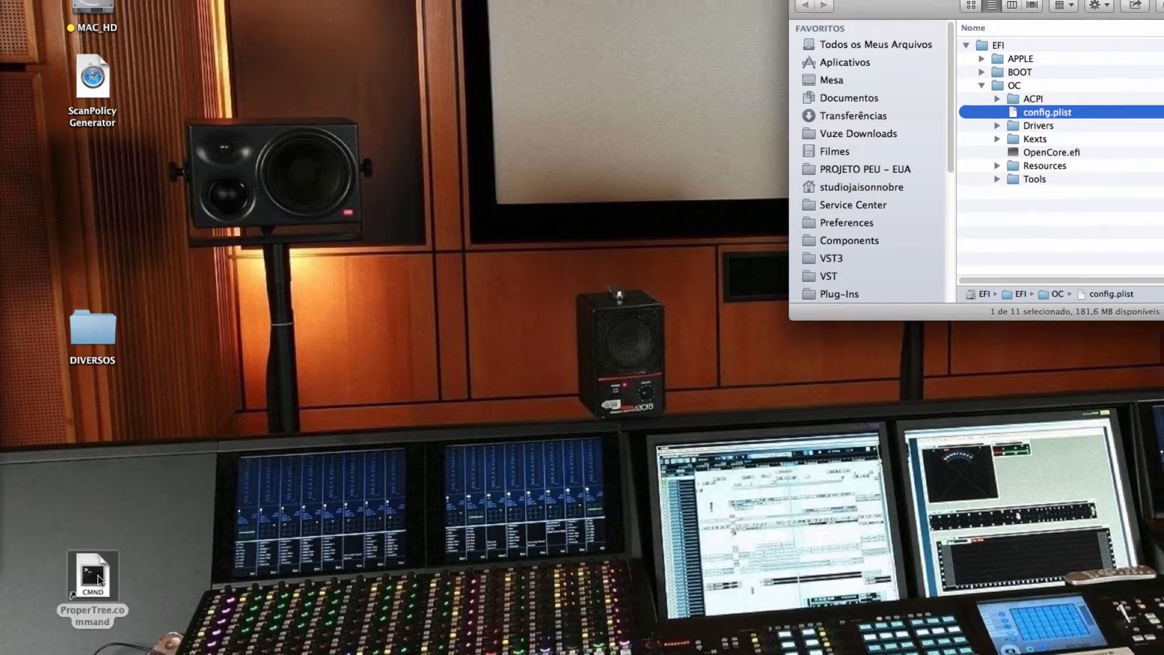
pyautogui.doubleClick(97, 577)
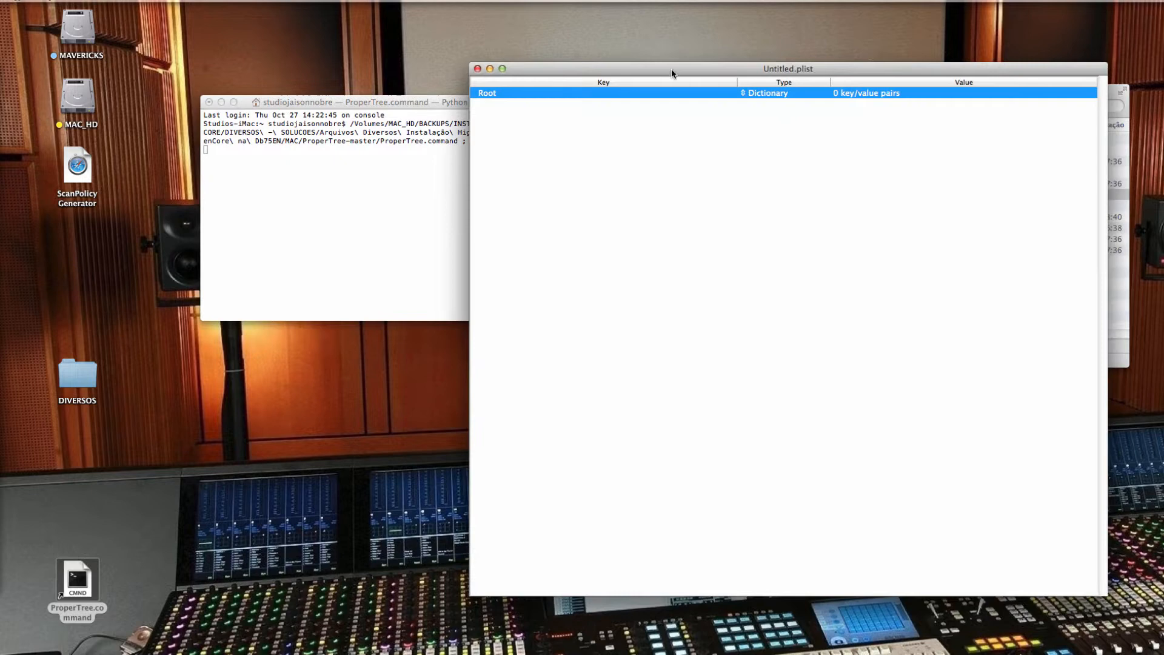
pyautogui.moveTo(672, 72); pyautogui.dragTo(260, 66)
pyautogui.moveTo(785, 96); pyautogui.dragTo(896, 76)
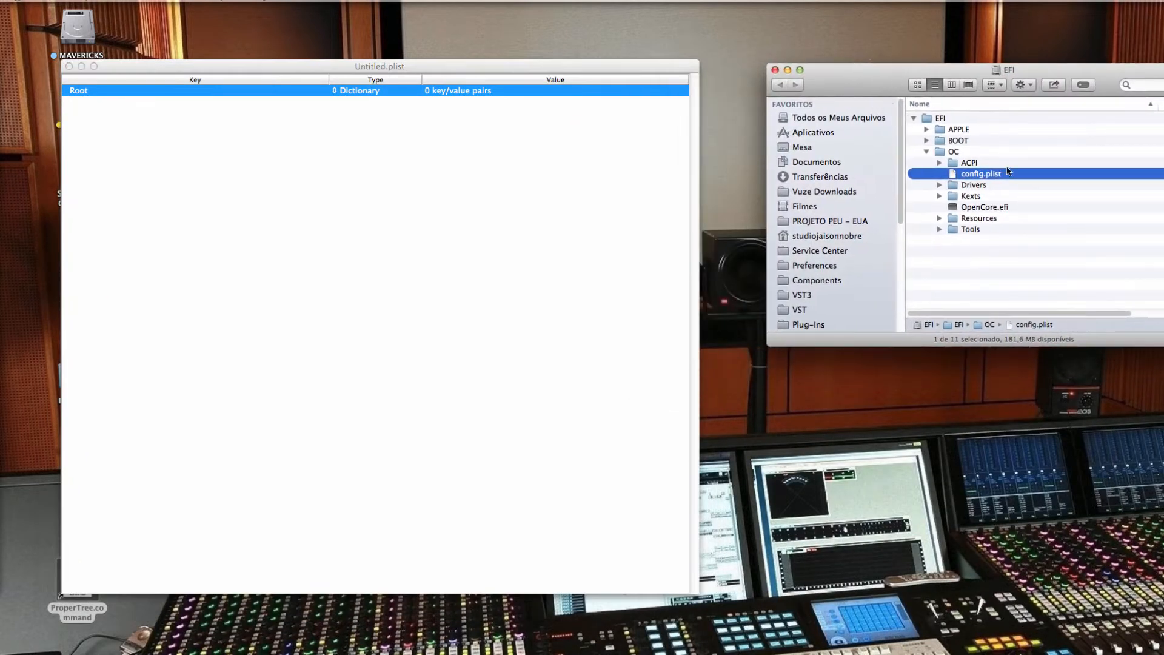
pyautogui.moveTo(988, 176); pyautogui.dragTo(28, 528)
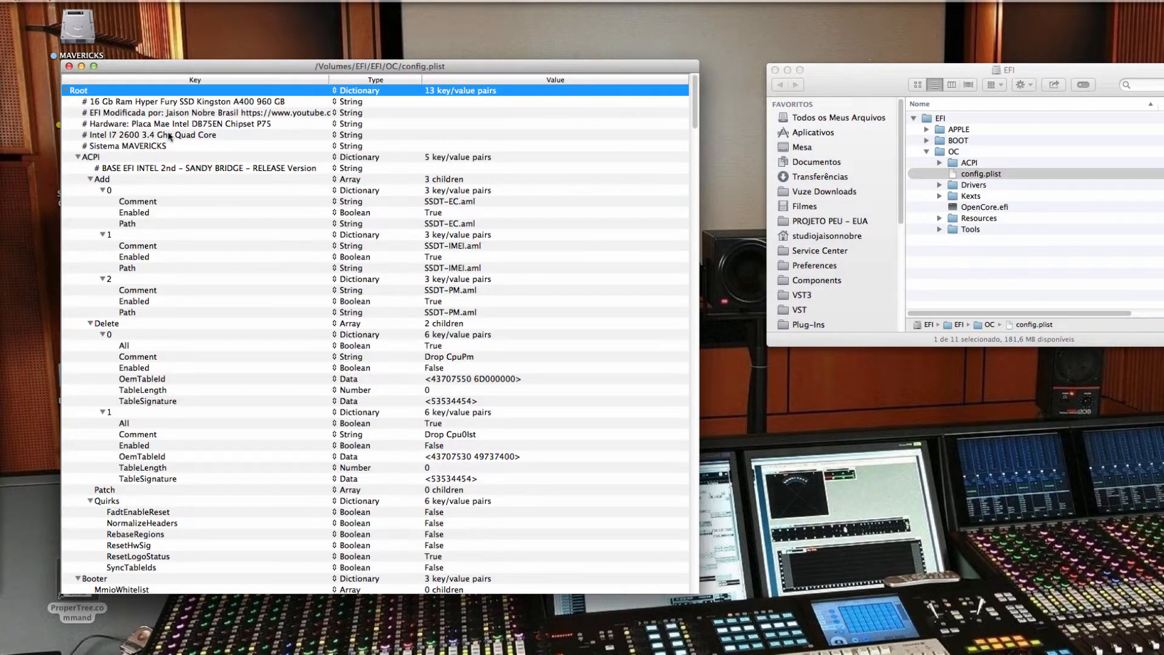
# Collapse all nodes of config.plist and expand only Root to list its top-level sections.
pyautogui.moveTo(205, 72); pyautogui.dragTo(268, 28)
pyautogui.press('Down')
pyautogui.press('Down')
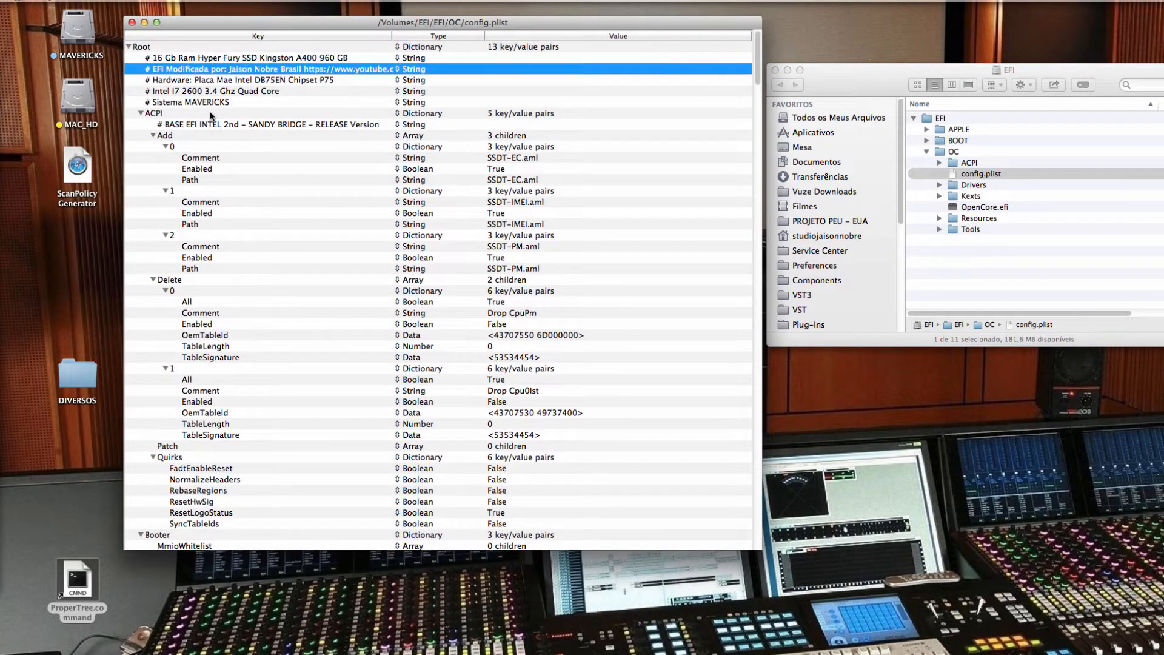
pyautogui.click(147, 48)
pyautogui.rightClick(146, 49)
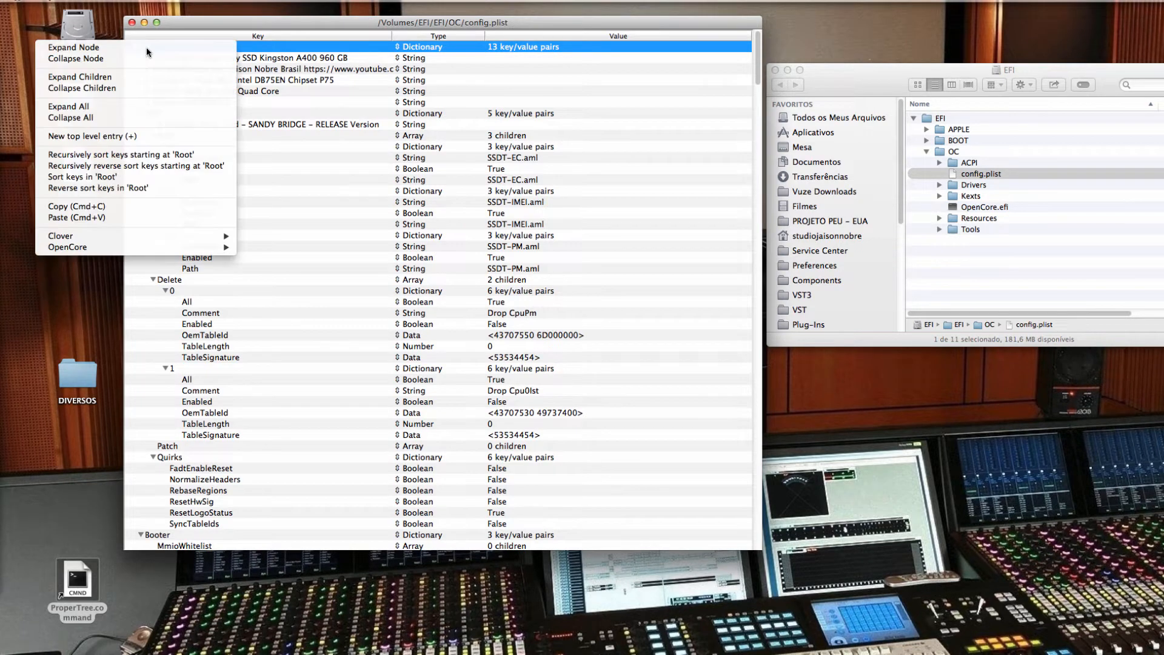
pyautogui.click(163, 118)
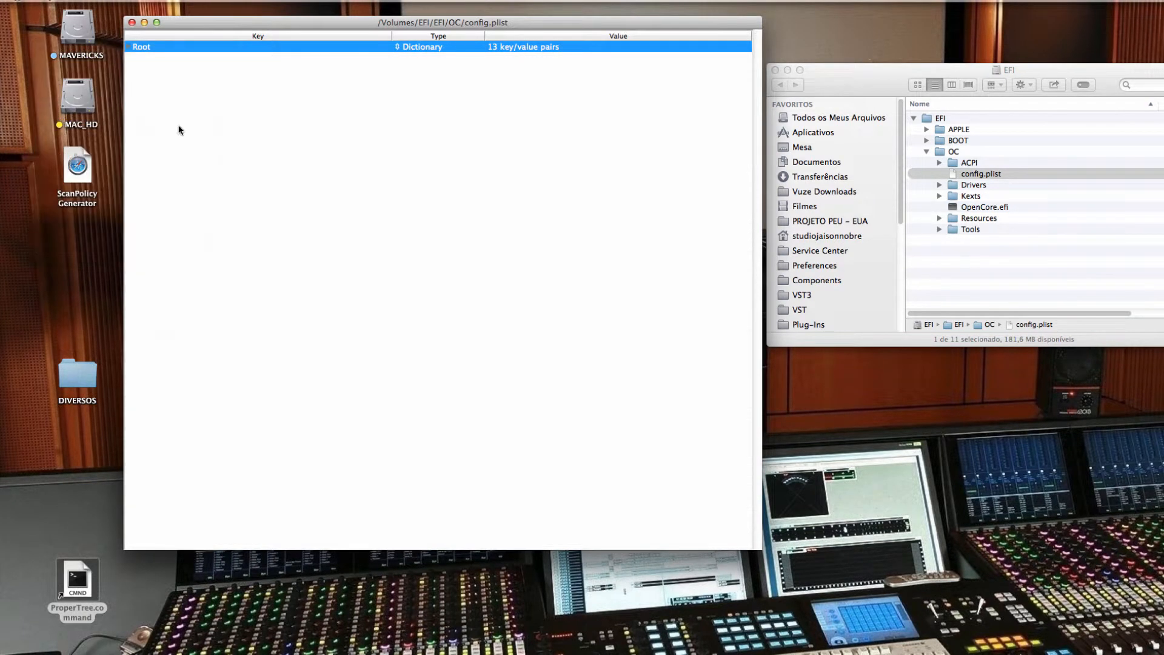
pyautogui.click(127, 48)
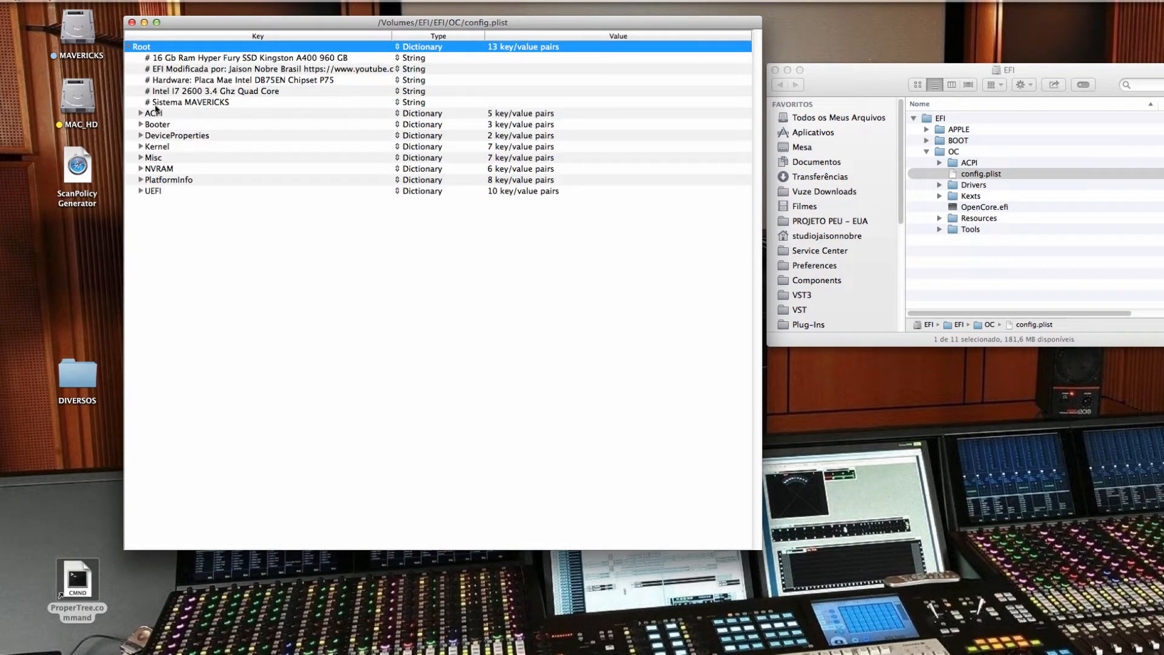
# Expand the Misc and Security sections of config.plist and select the ScanPolicy entry.
pyautogui.click(140, 158)
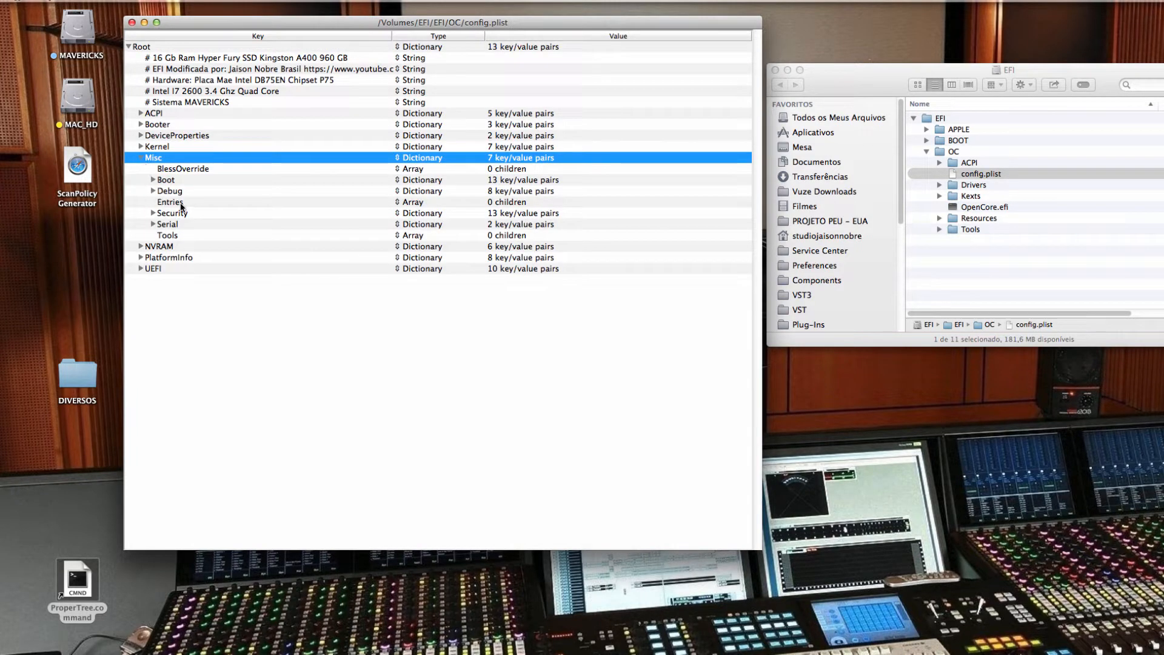
pyautogui.click(153, 214)
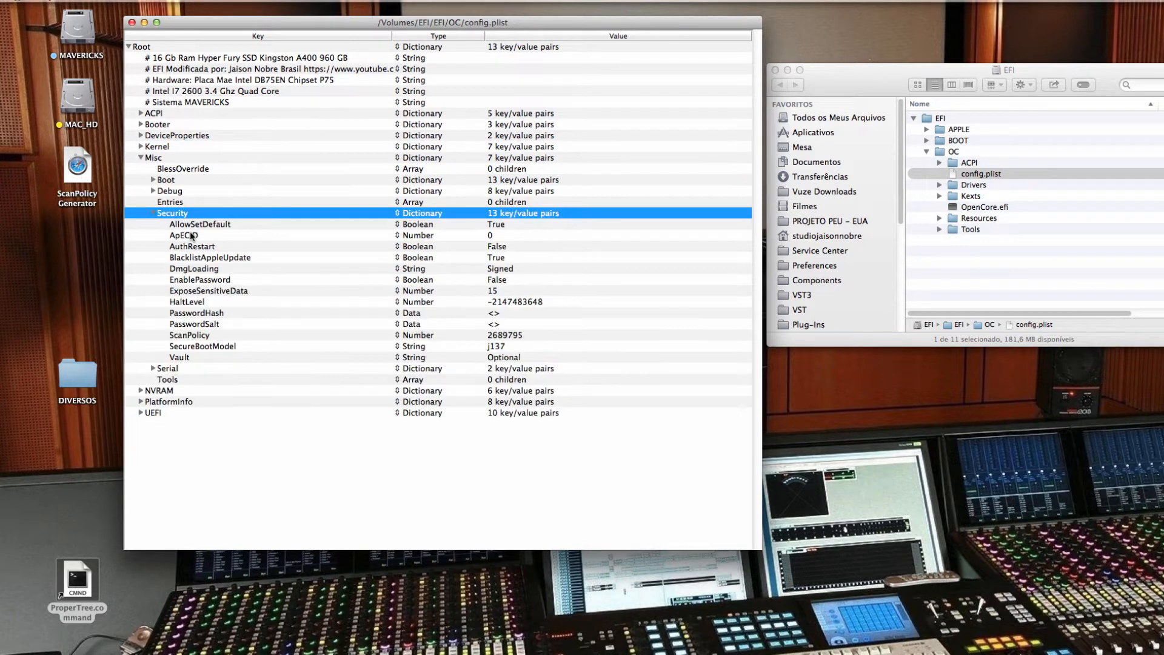
pyautogui.click(225, 336)
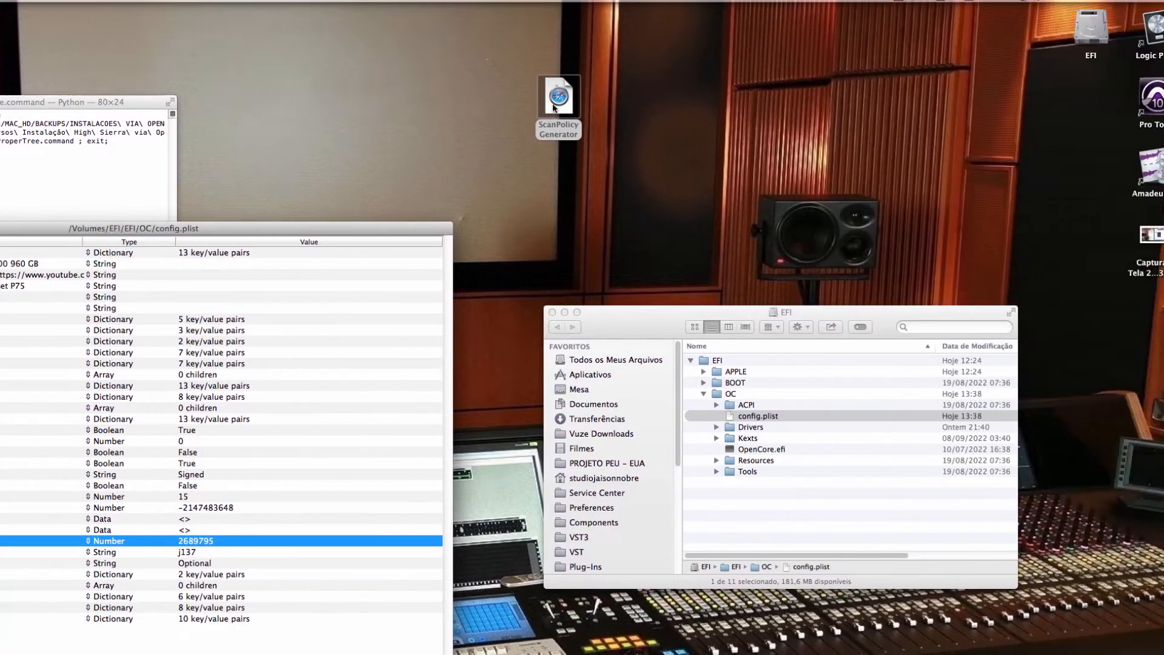
# Open the OpenCore ScanPolicy Generator page in the browser and enlarge its window to show the full policy list.
pyautogui.doubleClick(543, 101)
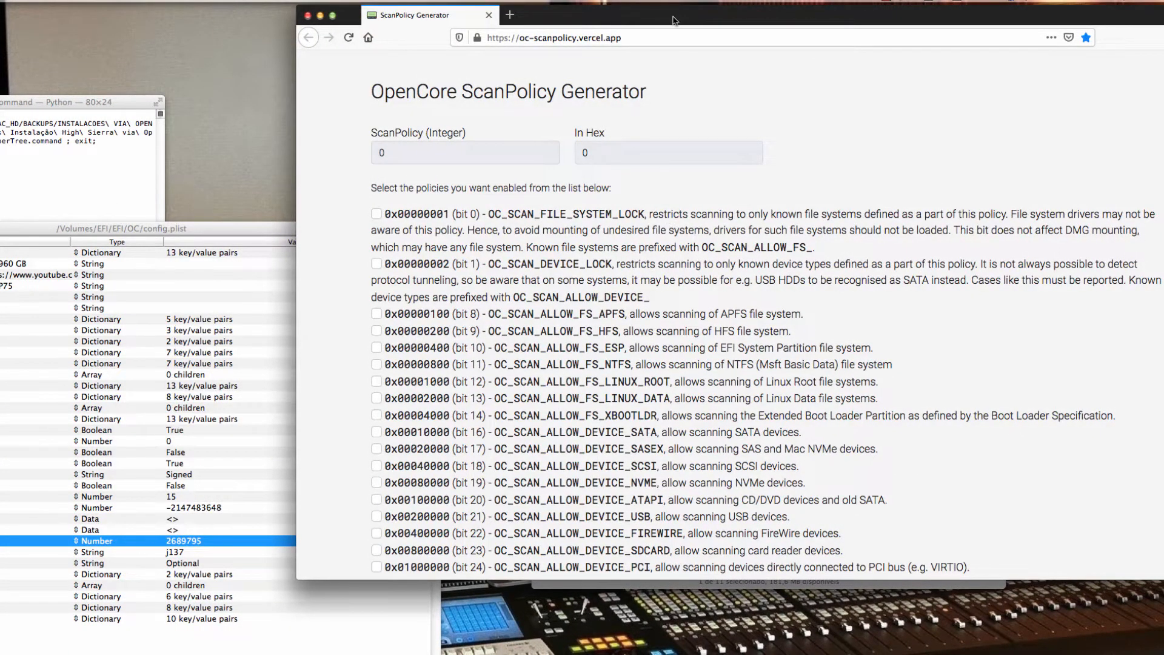
pyautogui.moveTo(669, 22); pyautogui.dragTo(564, 20)
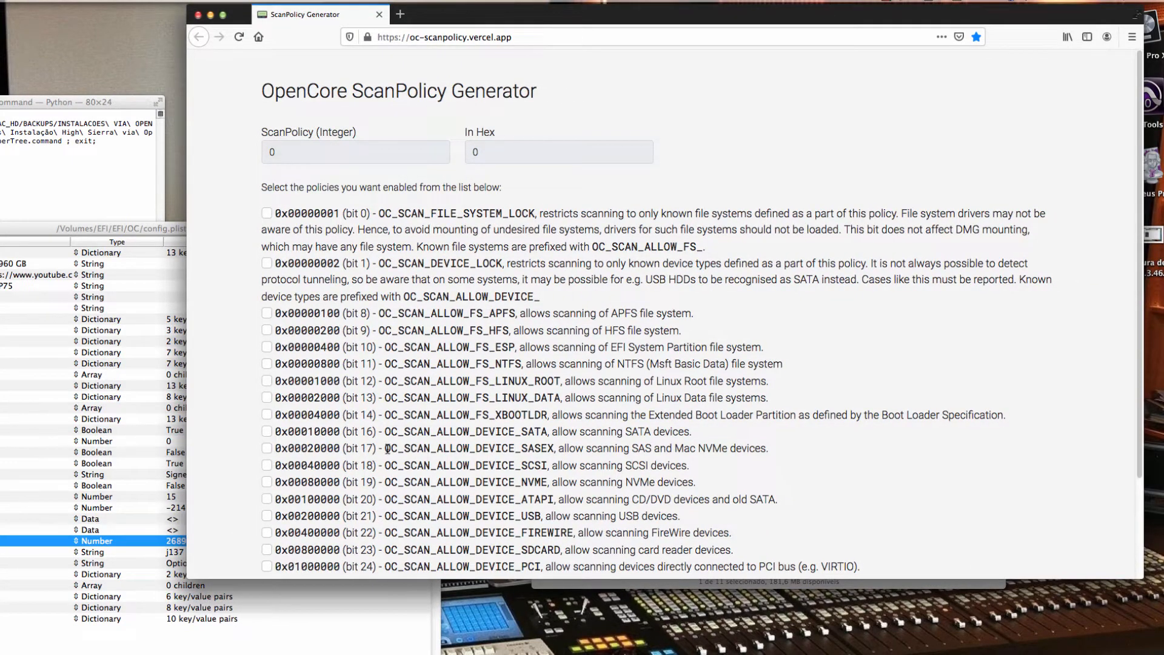
pyautogui.moveTo(107, 228); pyautogui.dragTo(0, 157)
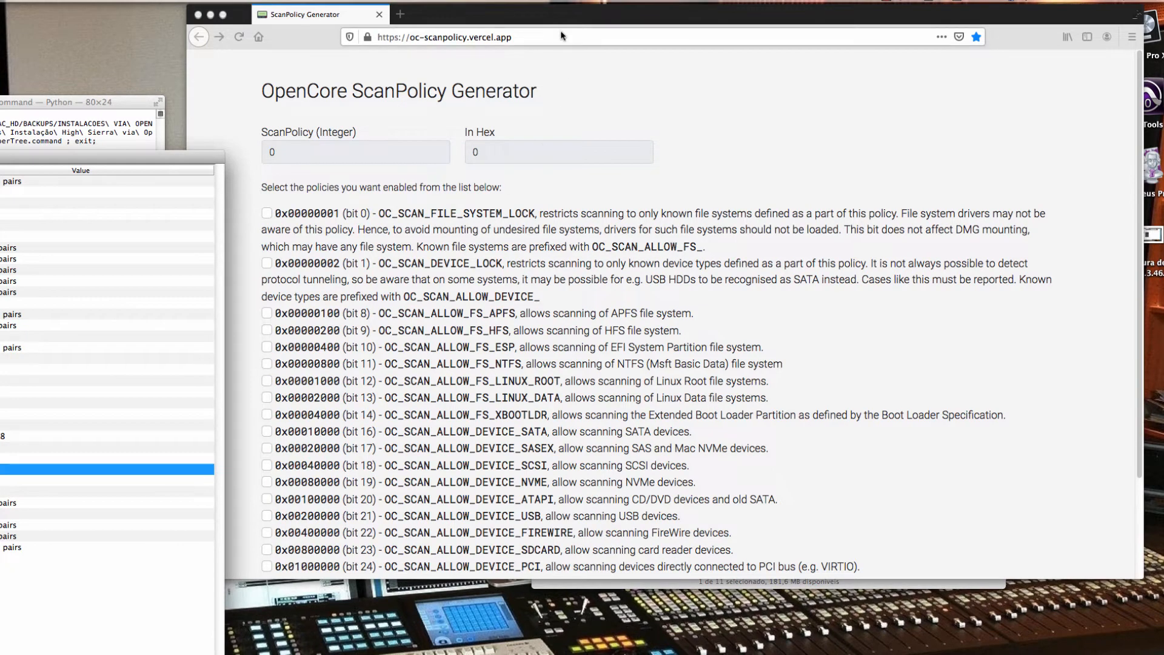
pyautogui.moveTo(560, 20); pyautogui.dragTo(624, 1)
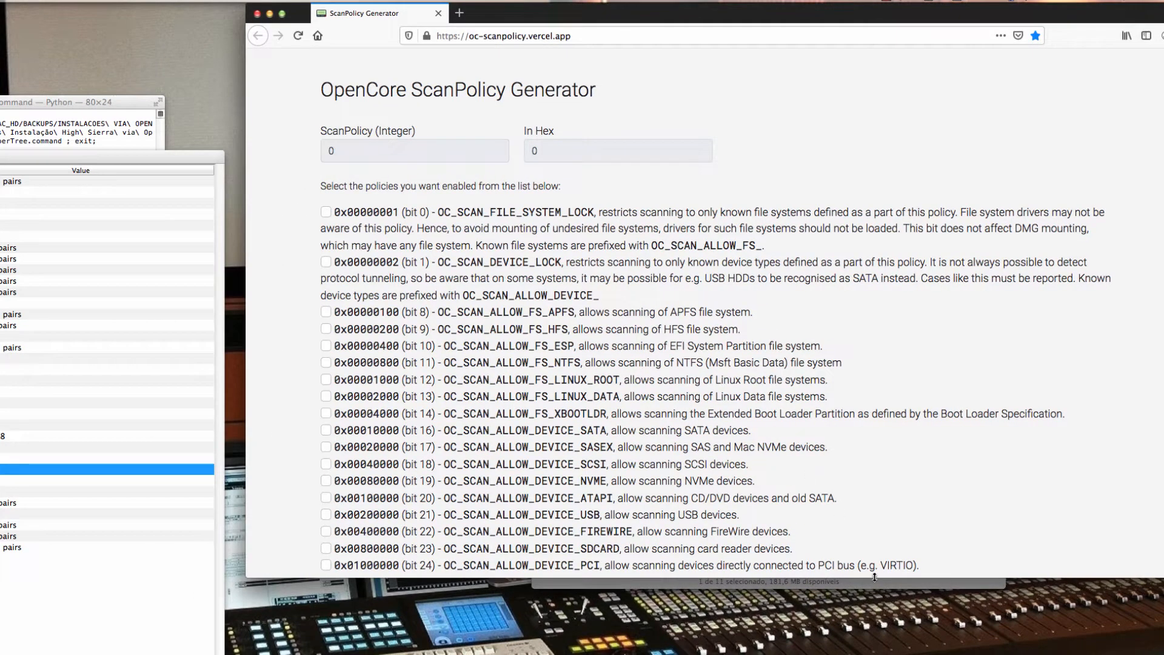
pyautogui.moveTo(877, 578); pyautogui.dragTo(885, 652)
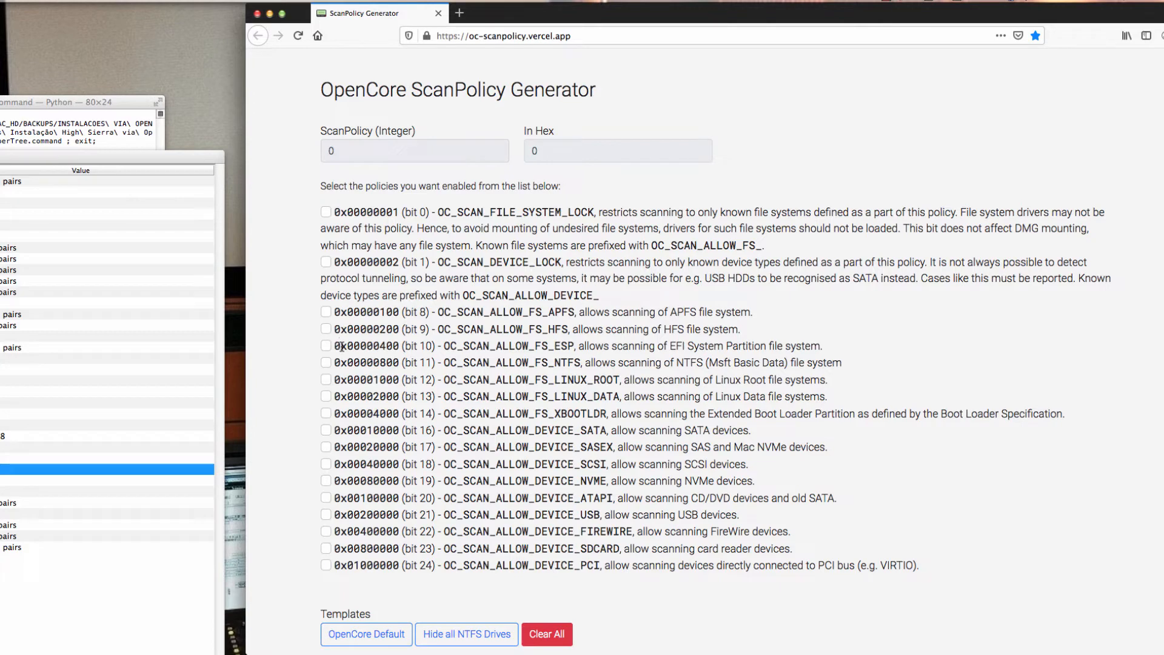
# Enable the OC_SCAN_FILE_SYSTEM_LOCK, OC_SCAN_DEVICE_LOCK, OC_SCAN_ALLOW_FS_APFS and OC_SCAN_ALLOW_FS_HFS policies.
pyautogui.click(326, 213)
pyautogui.click(326, 263)
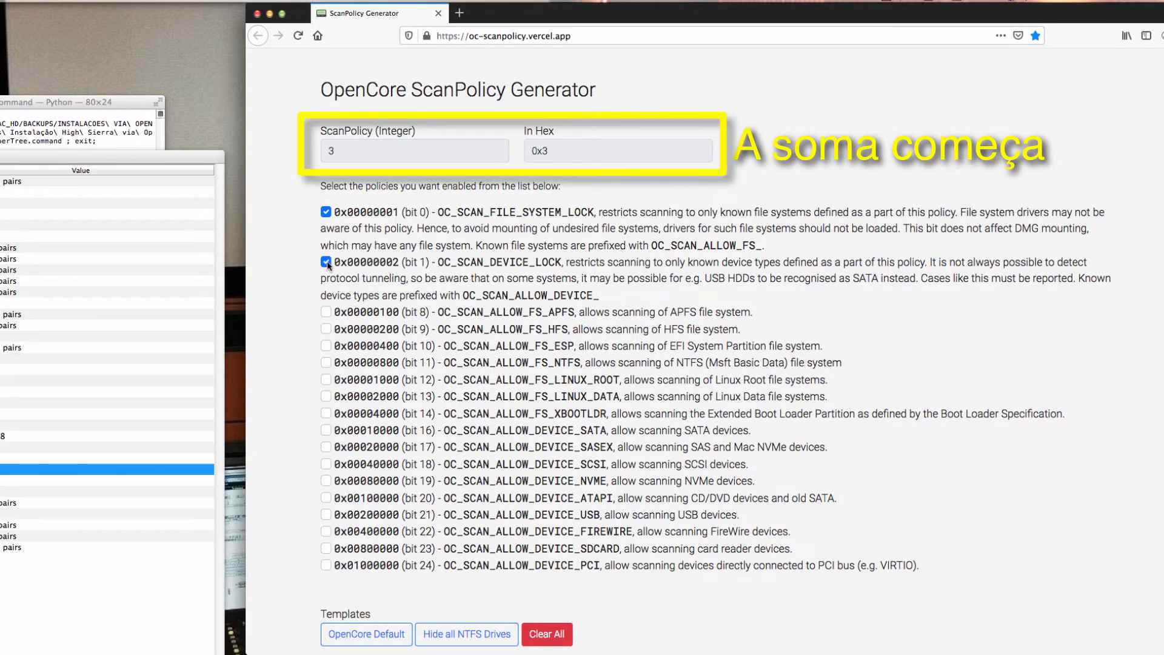
pyautogui.click(326, 312)
pyautogui.click(328, 330)
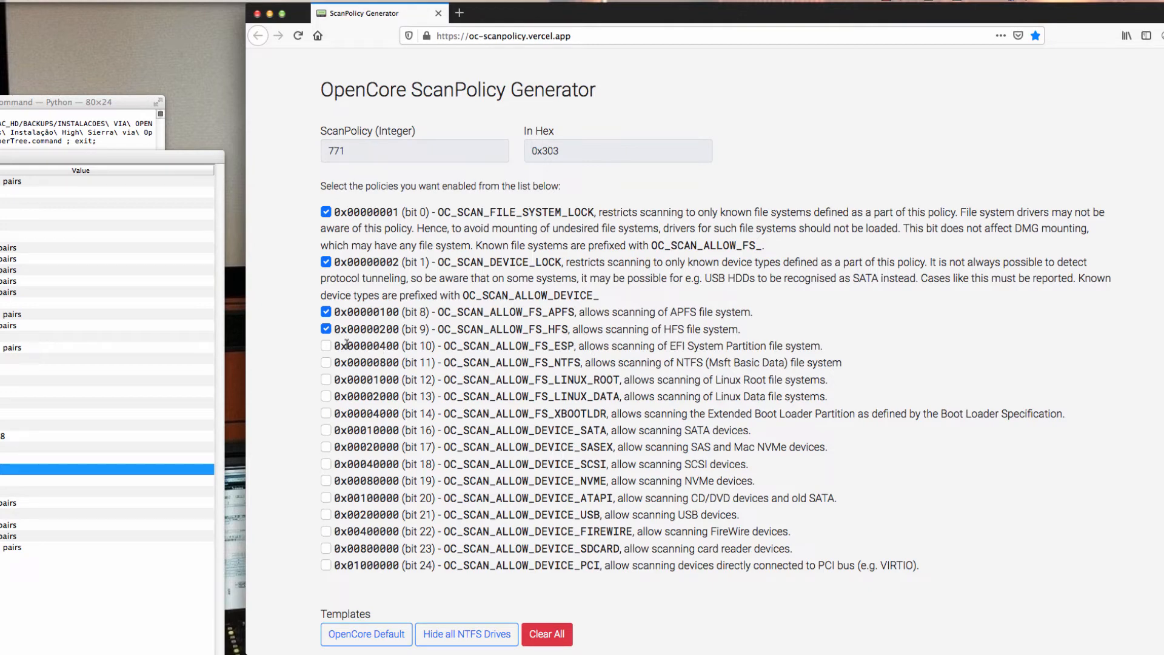
# Review the OC_SCAN_ALLOW_FS_ESP and OC_SCAN_ALLOW_FS_NTFS policy entries without enabling them.
pyautogui.moveTo(351, 347)
pyautogui.mouseDown()
pyautogui.moveTo(581, 347)
pyautogui.moveTo(350, 347)
pyautogui.mouseUp()
pyautogui.click(593, 344)
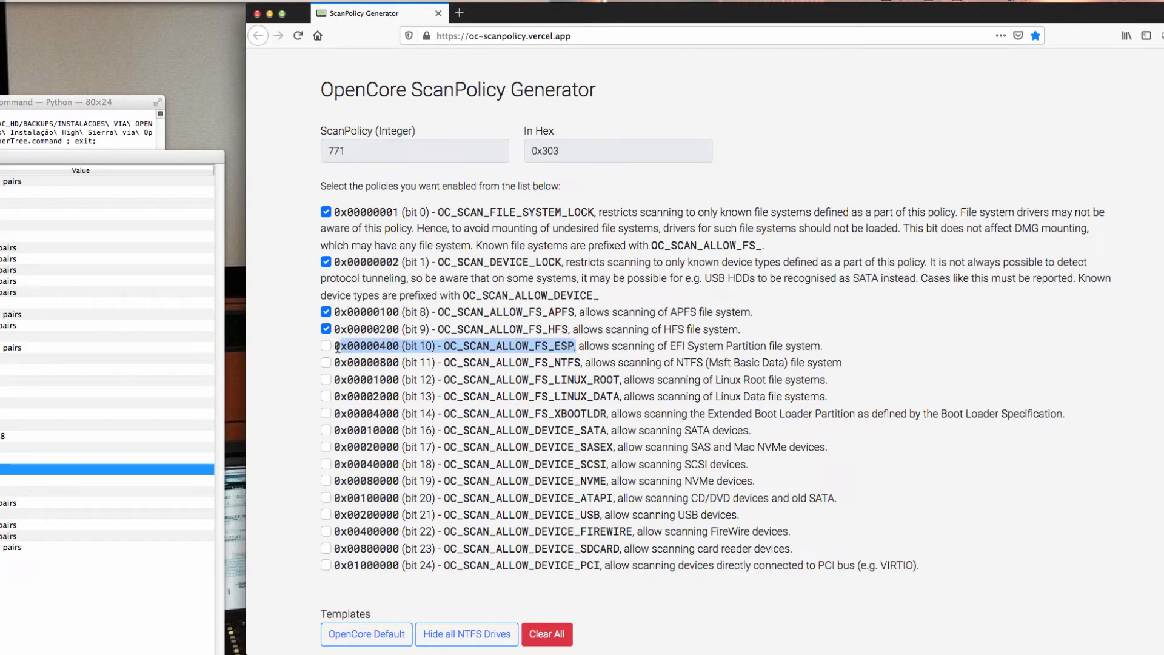
pyautogui.moveTo(337, 348); pyautogui.dragTo(335, 348)
pyautogui.click(426, 365)
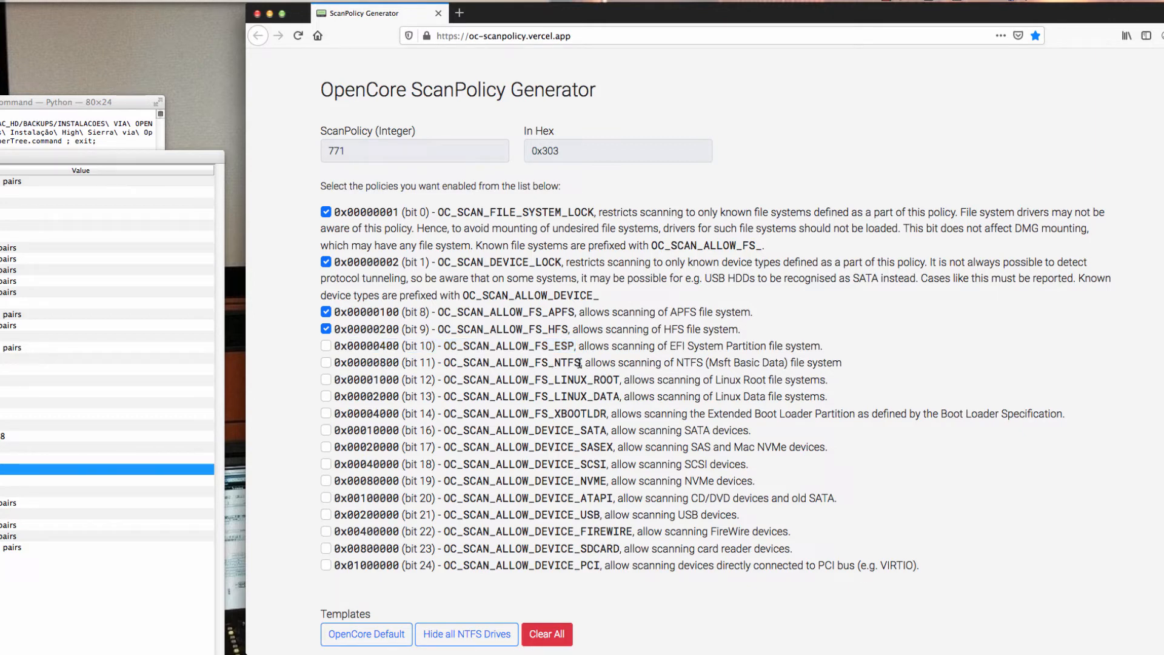
pyautogui.moveTo(579, 363); pyautogui.dragTo(548, 362)
# Enable the OC_SCAN_ALLOW_DEVICE_SATA, OC_SCAN_ALLOW_DEVICE_NVME and OC_SCAN_ALLOW_DEVICE_USB policies.
pyautogui.click(327, 431)
pyautogui.click(327, 481)
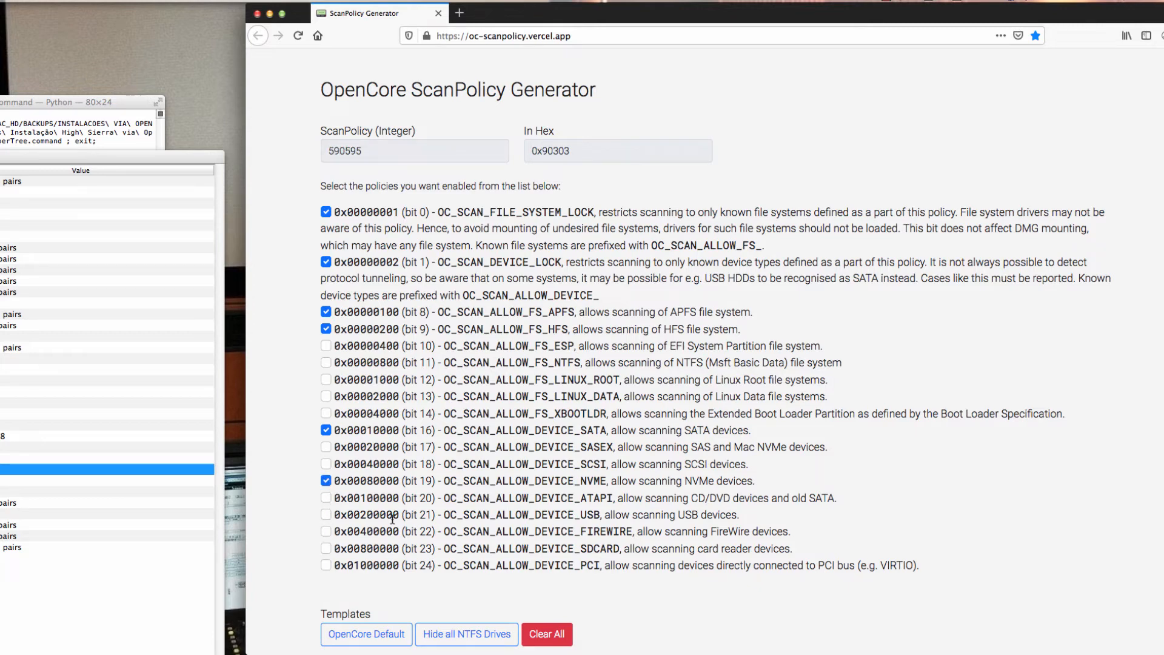
pyautogui.click(331, 516)
# Highlight the generated integer and hex values, and bring the config.plist window into view to compare its ScanPolicy entry.
pyautogui.moveTo(373, 150); pyautogui.dragTo(319, 151)
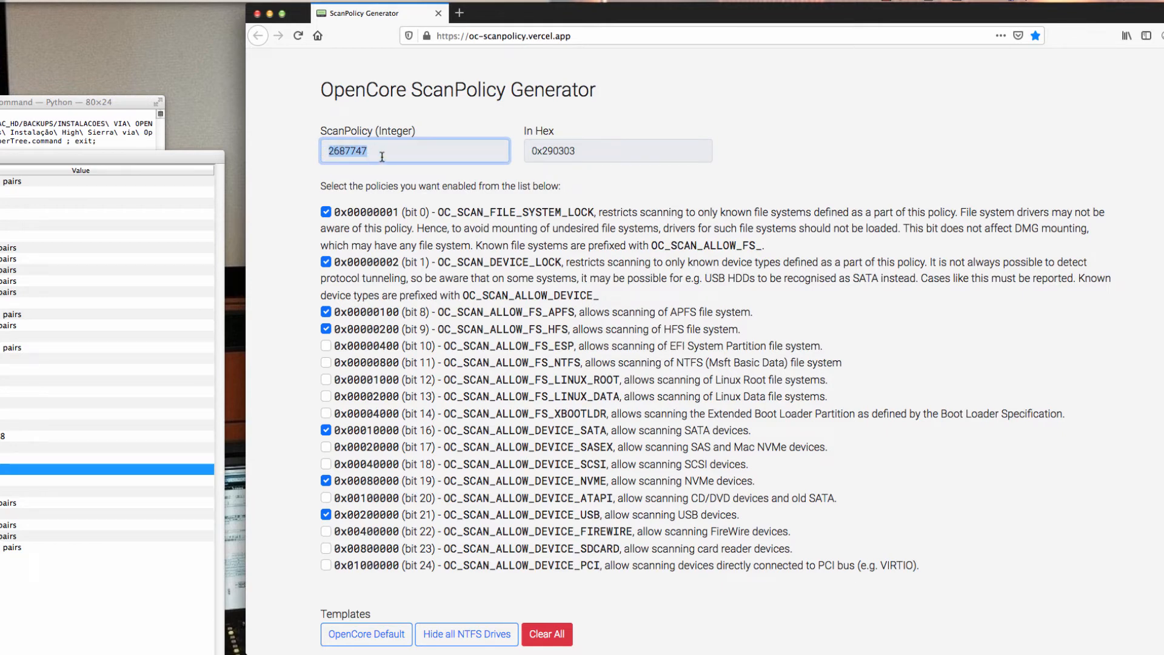
pyautogui.moveTo(613, 157); pyautogui.dragTo(557, 151)
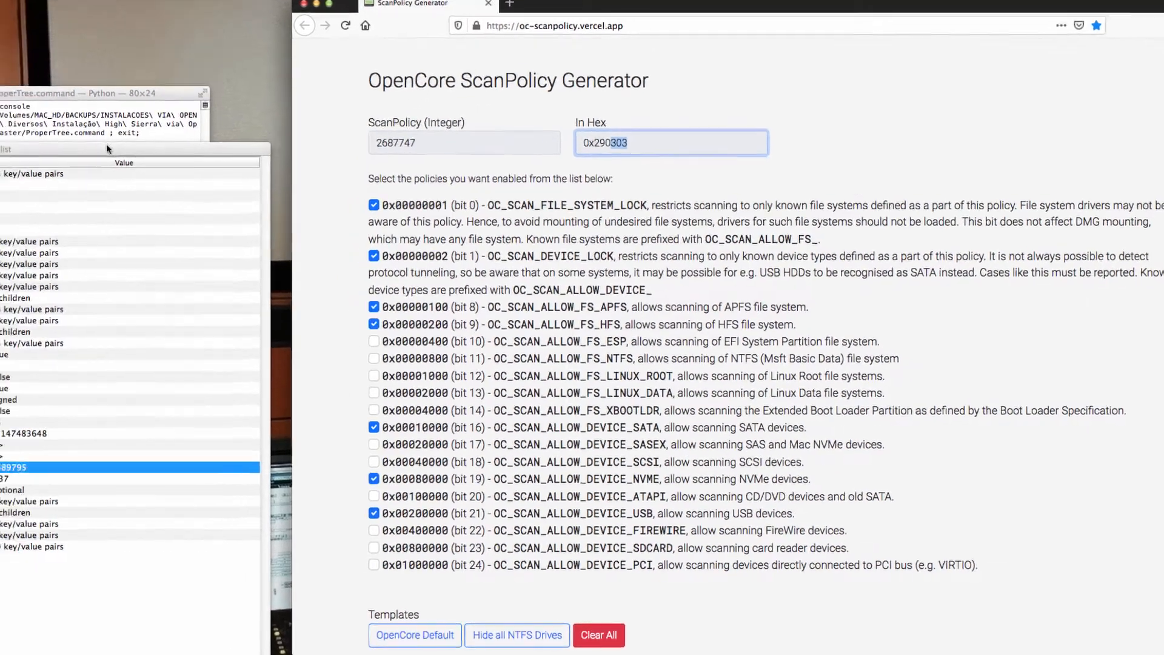
pyautogui.moveTo(67, 155); pyautogui.dragTo(98, 94)
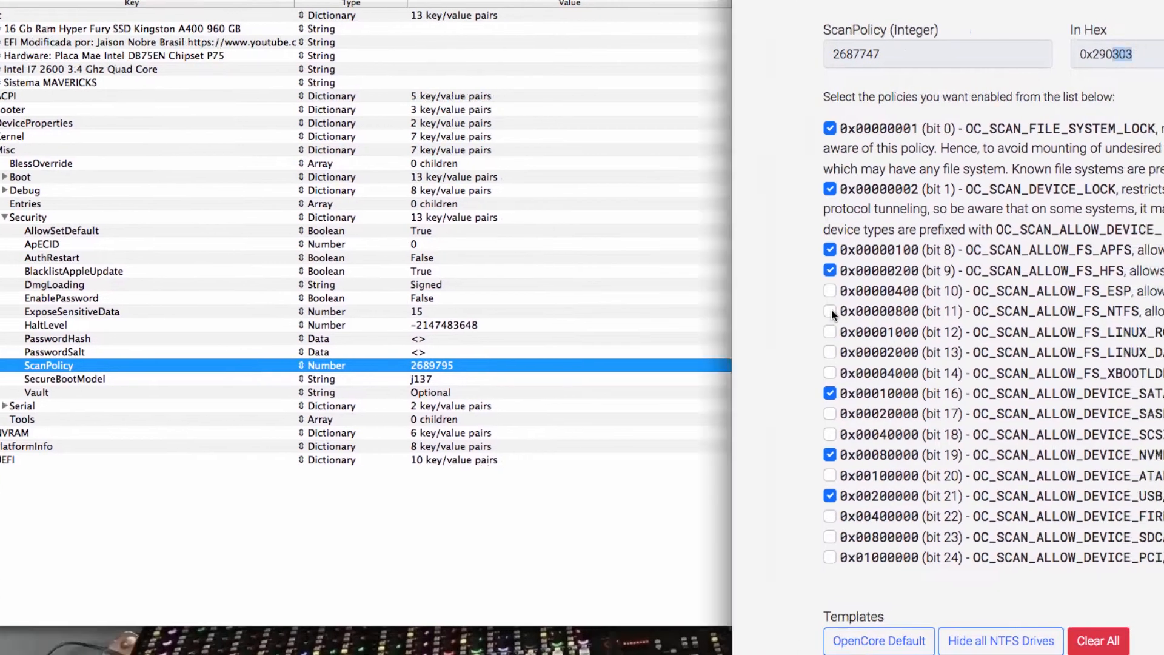
# Enable the OC_SCAN_ALLOW_FS_NTFS policy as well and select the generated integer ScanPolicy value.
pyautogui.click(877, 313)
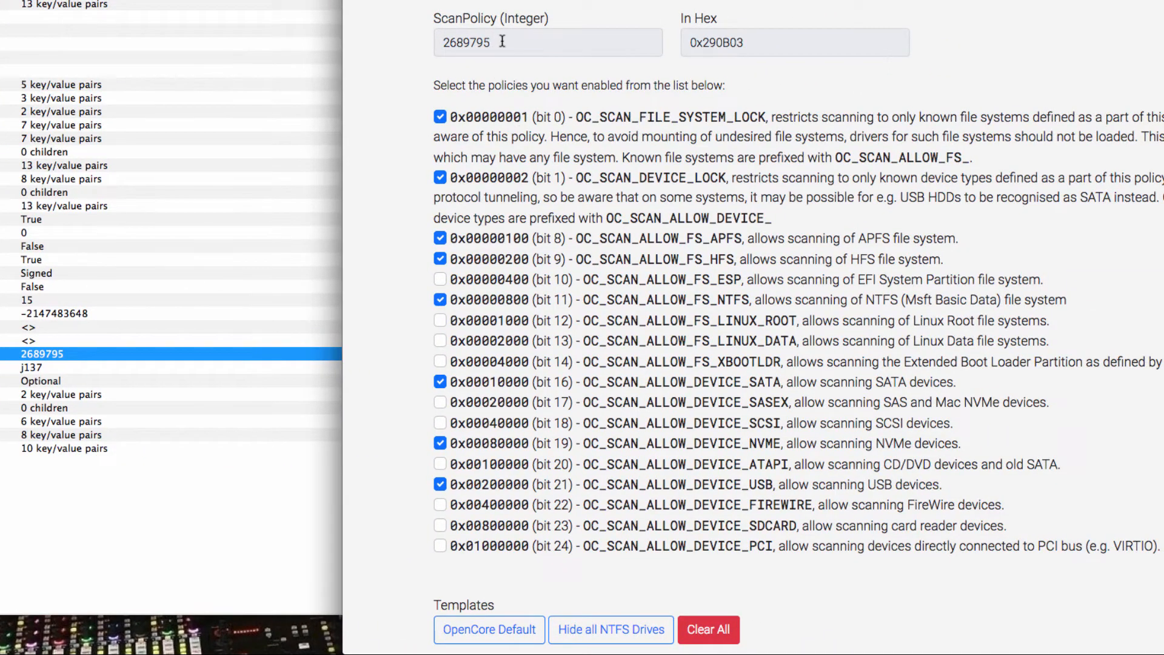
pyautogui.moveTo(502, 41); pyautogui.dragTo(448, 41)
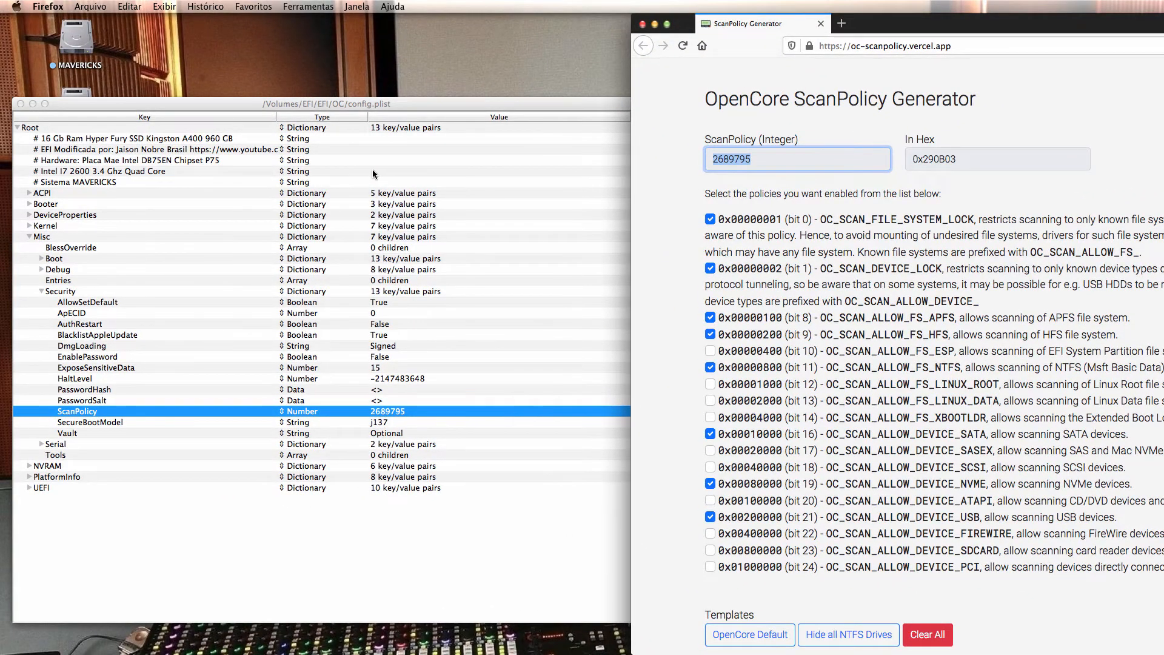
# Switch to ProperTree, bring the config.plist window to the front and save the file.
pyautogui.moveTo(376, 103); pyautogui.dragTo(465, 104)
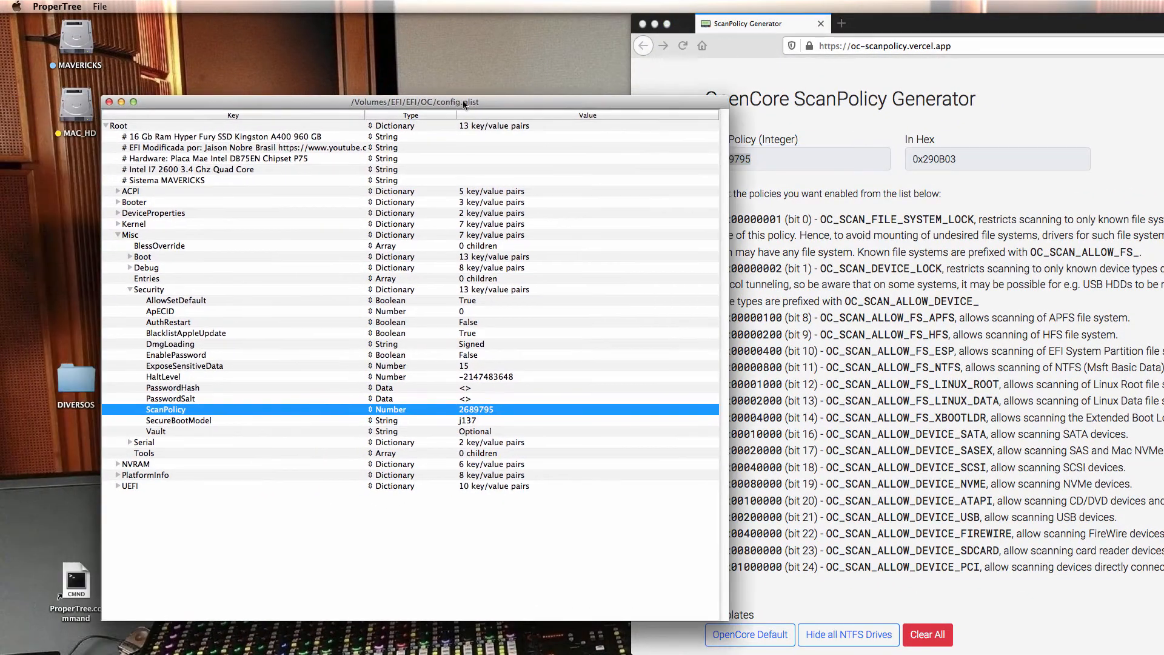
pyautogui.click(101, 7)
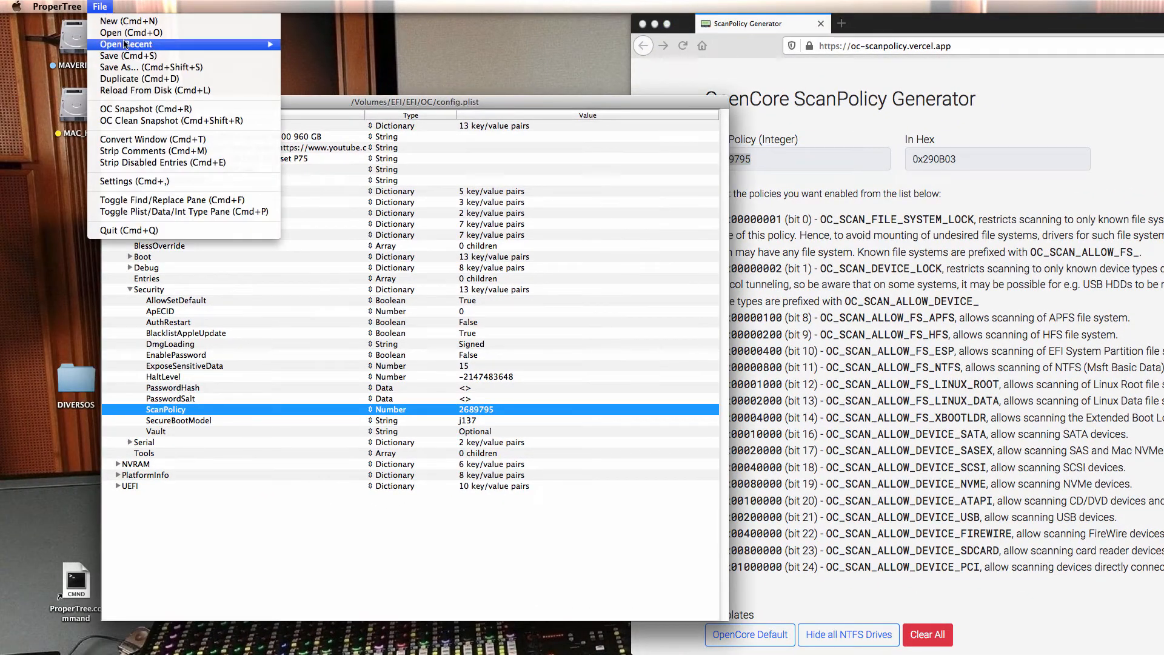
pyautogui.click(162, 56)
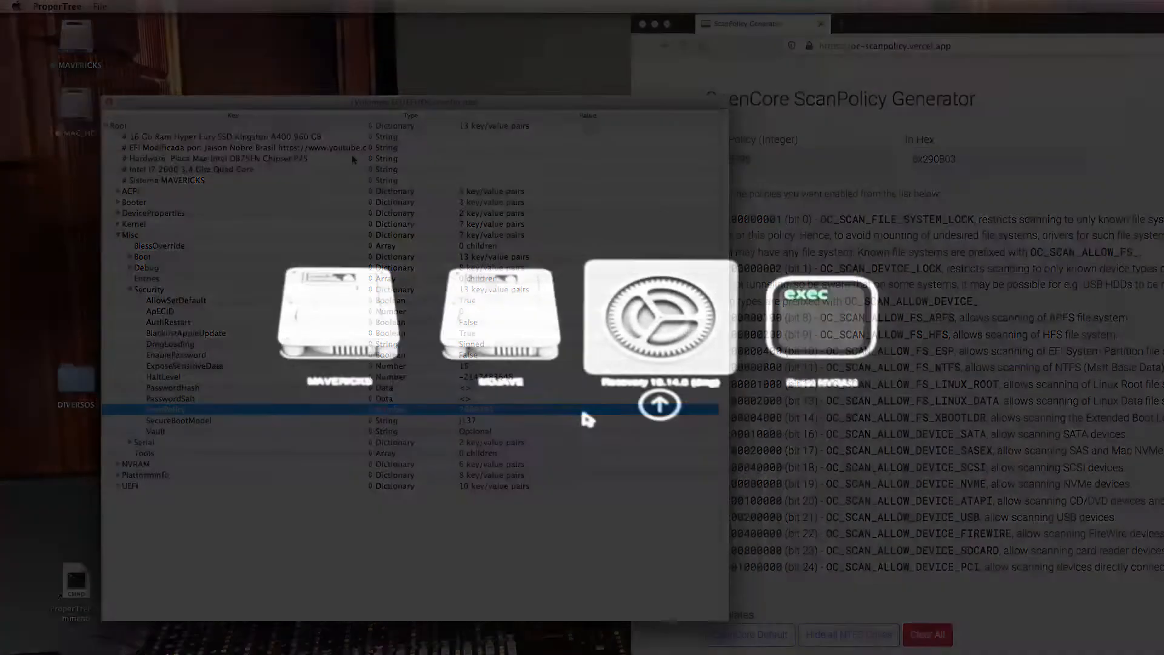
# Move through the OpenCore boot picker entries from Recovery 10.14.6 past MOJAVE to check which drives are offered.
pyautogui.press('Left')
pyautogui.press('Left')
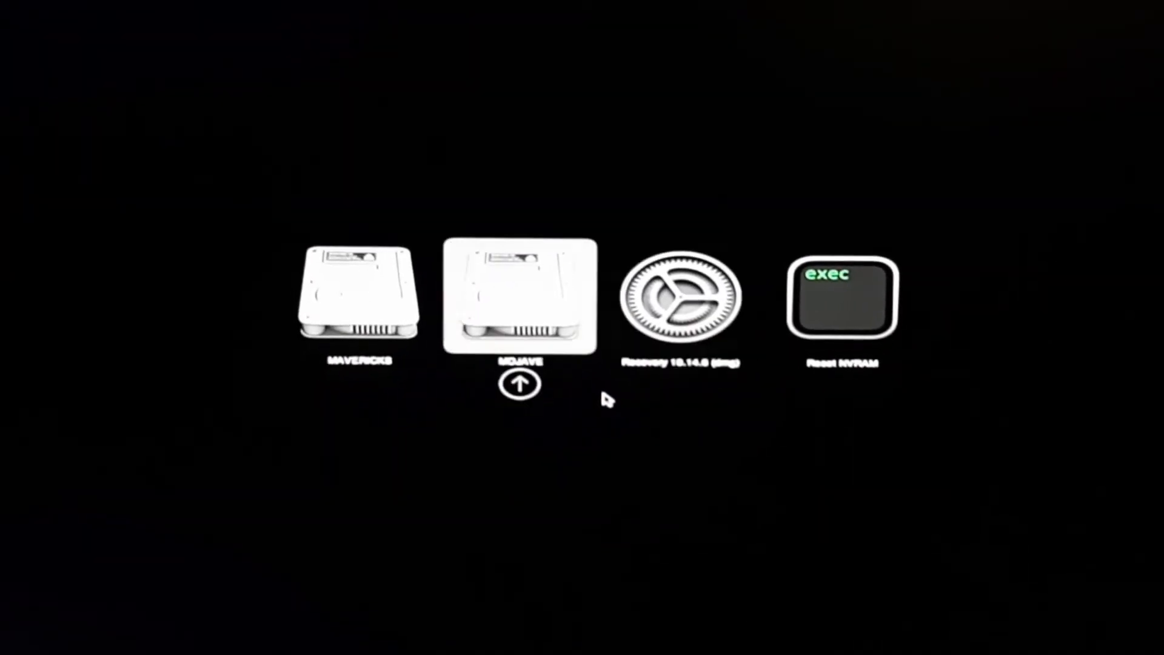
pyautogui.press('Left')
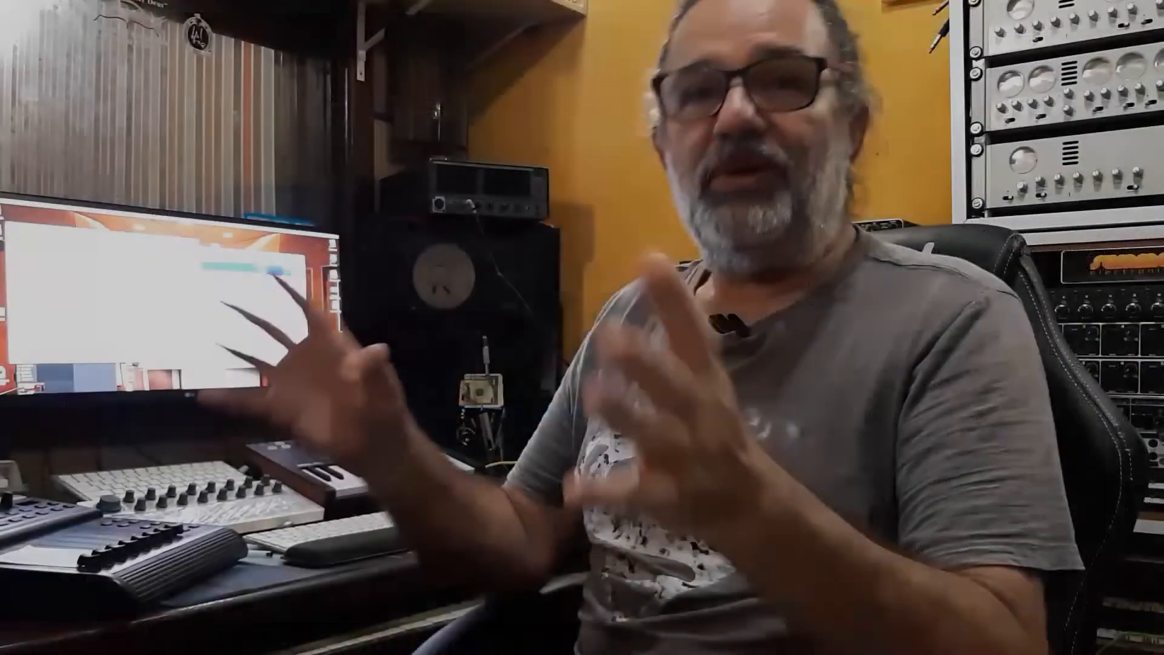